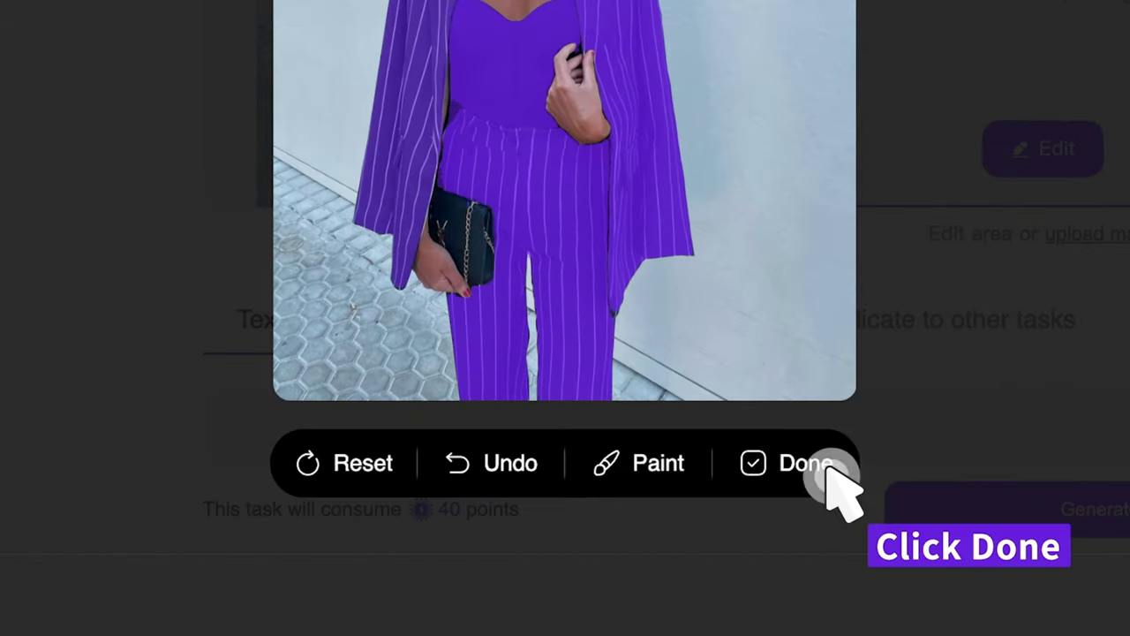
Step: Mask the mannequin's dress in purple and confirm the mask with Done
left_click(726, 587)
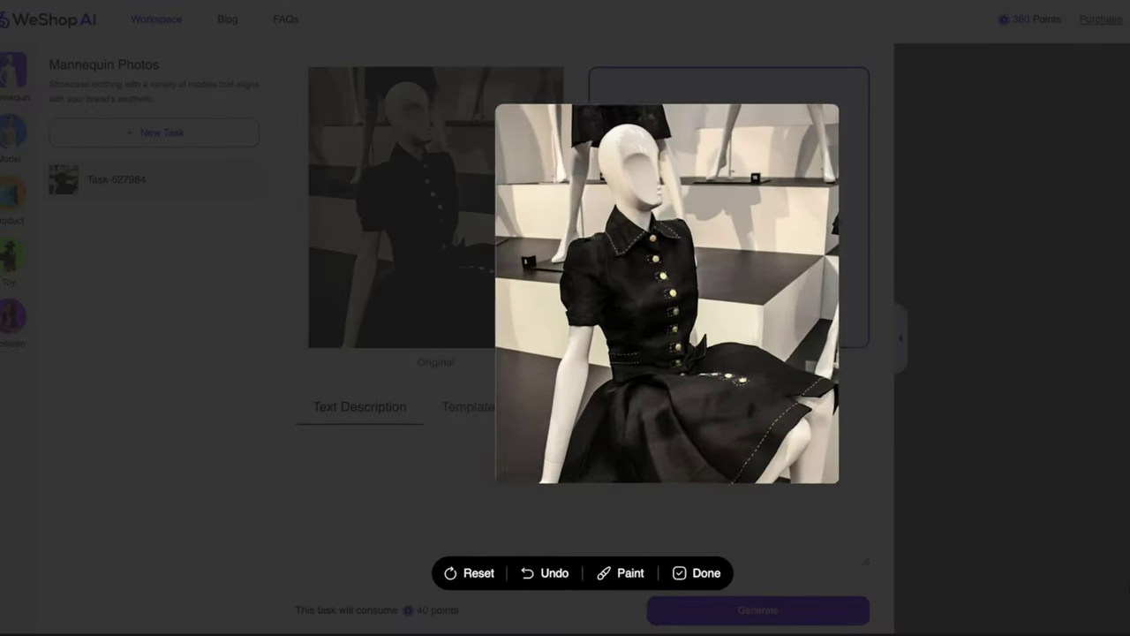
left_click(586, 300)
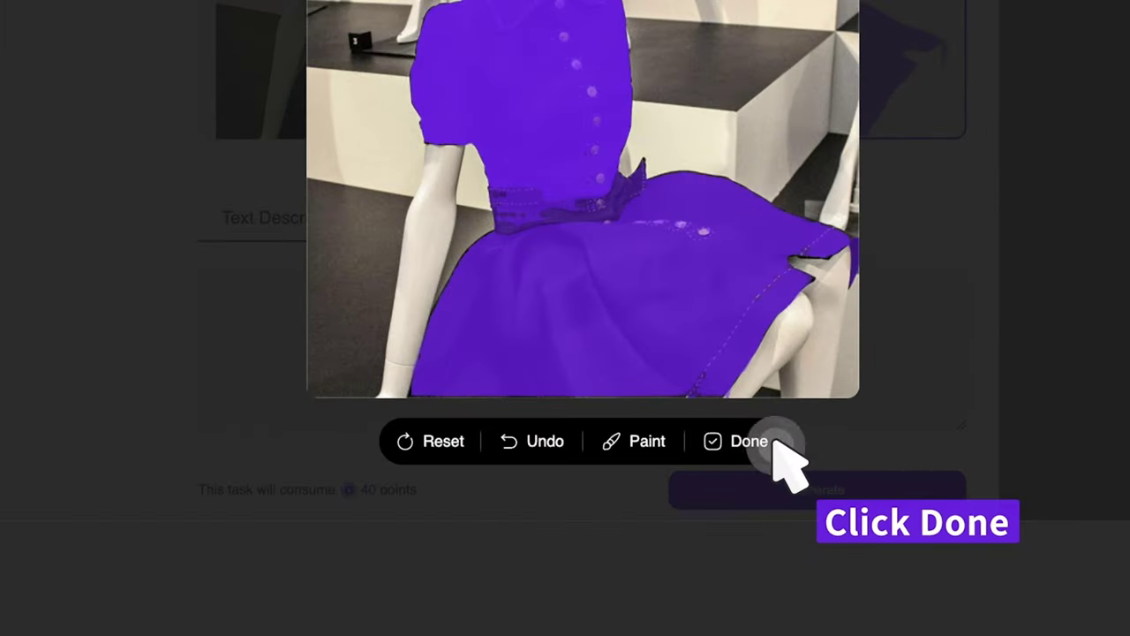
left_click(716, 576)
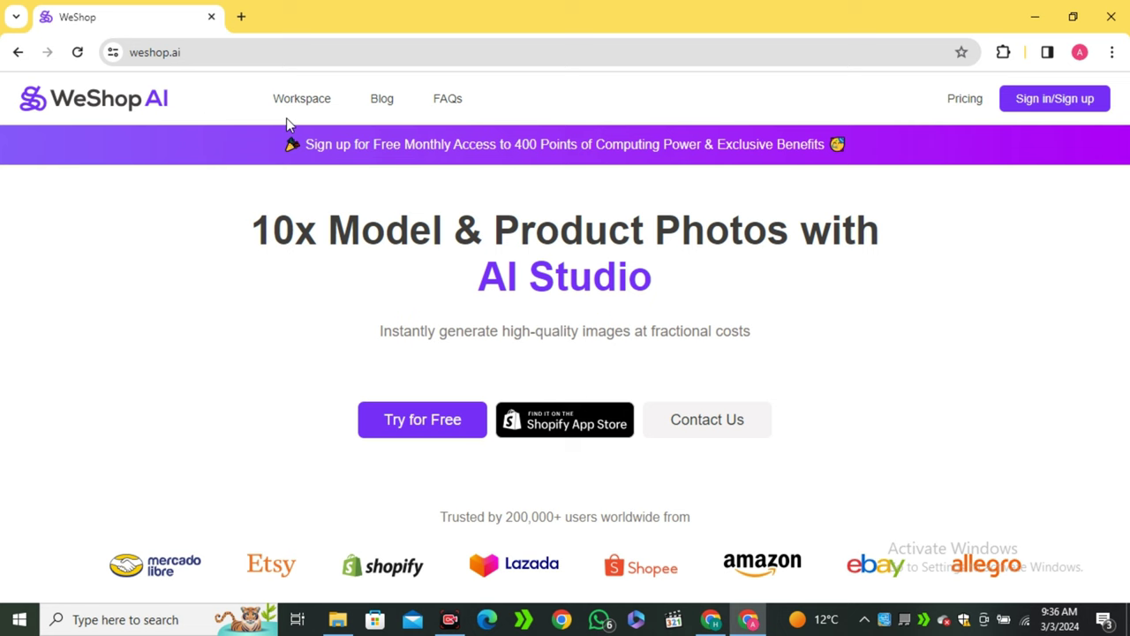
Step: Scroll the weshop.ai home page down and back up to look it over
scroll(618, 220, "down", 2)
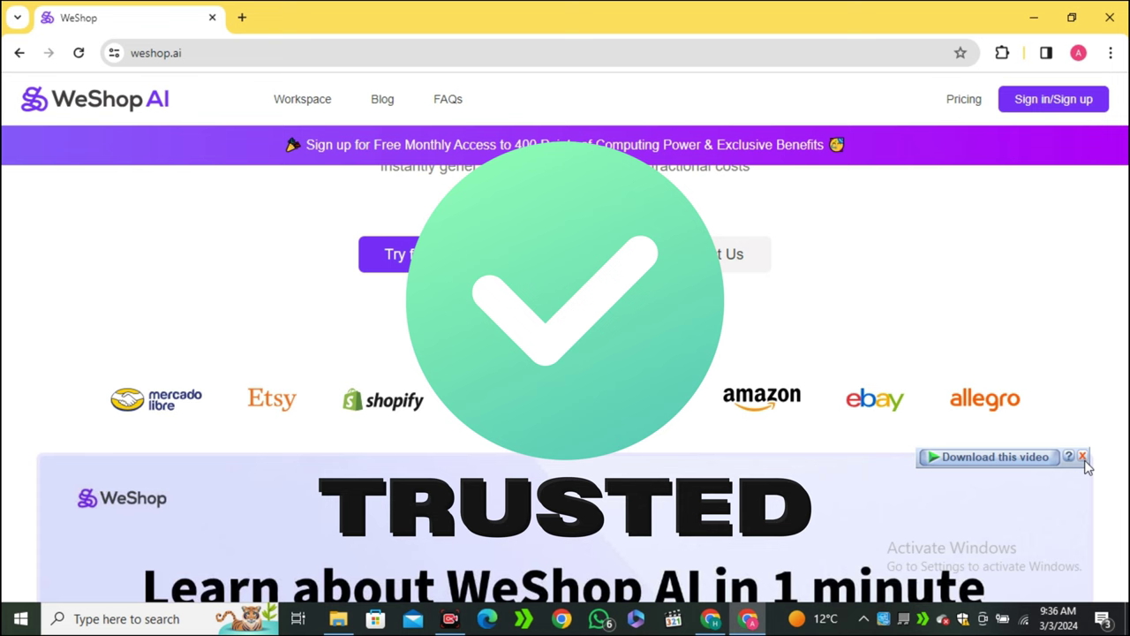
scroll(459, 346, "up", 2)
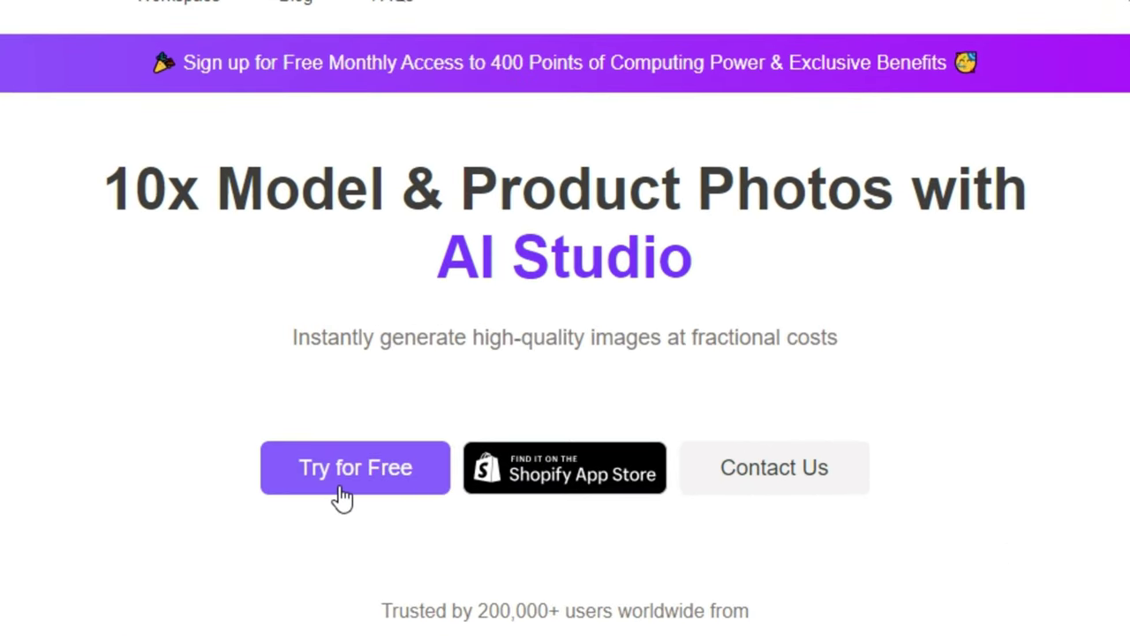
Step: Choose Try for Free and begin entering the account e-mail in the sign-in form
left_click(342, 496)
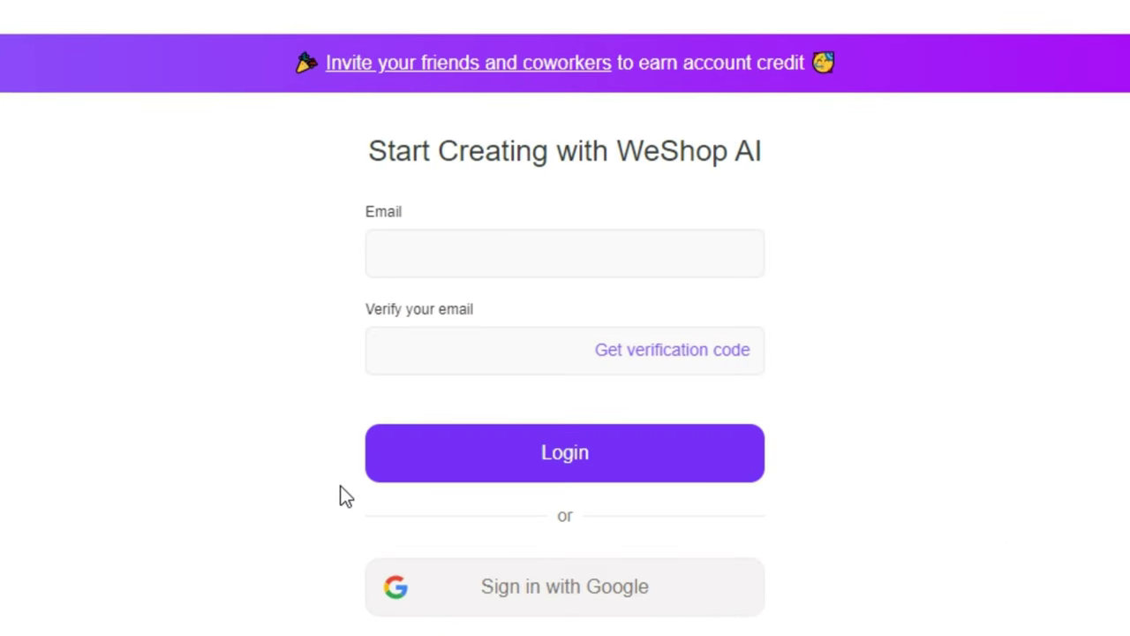
left_click(496, 243)
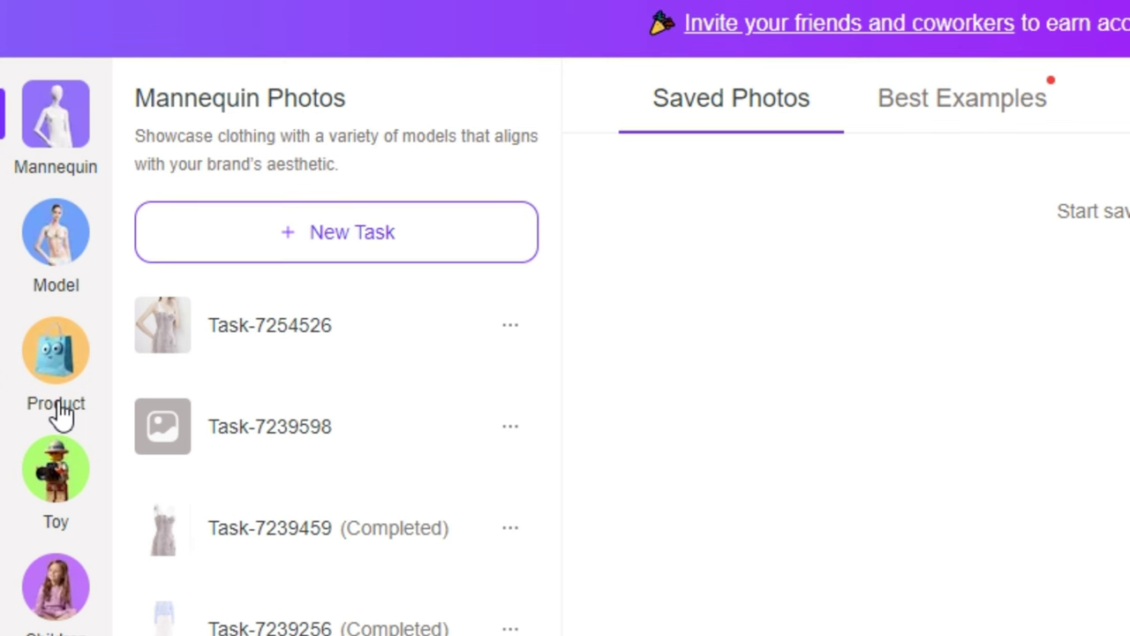
Step: Scroll the category sidebar to Model and browse the completed model task list
scroll(62, 406, "down", 2)
scroll(69, 477, "down", 3)
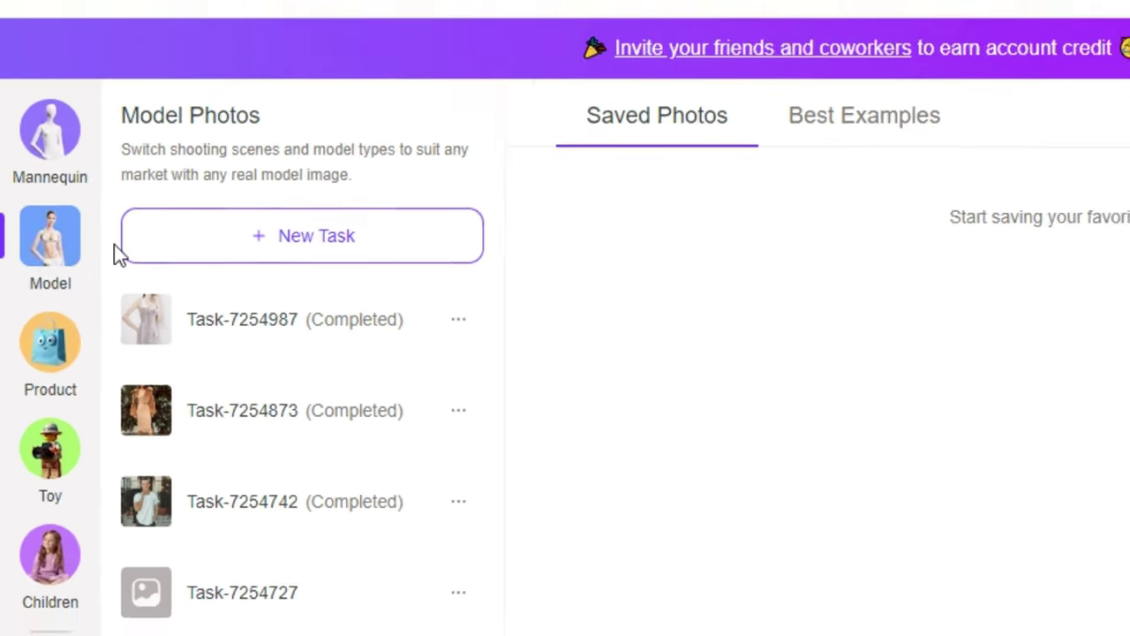
scroll(195, 346, "down", 1)
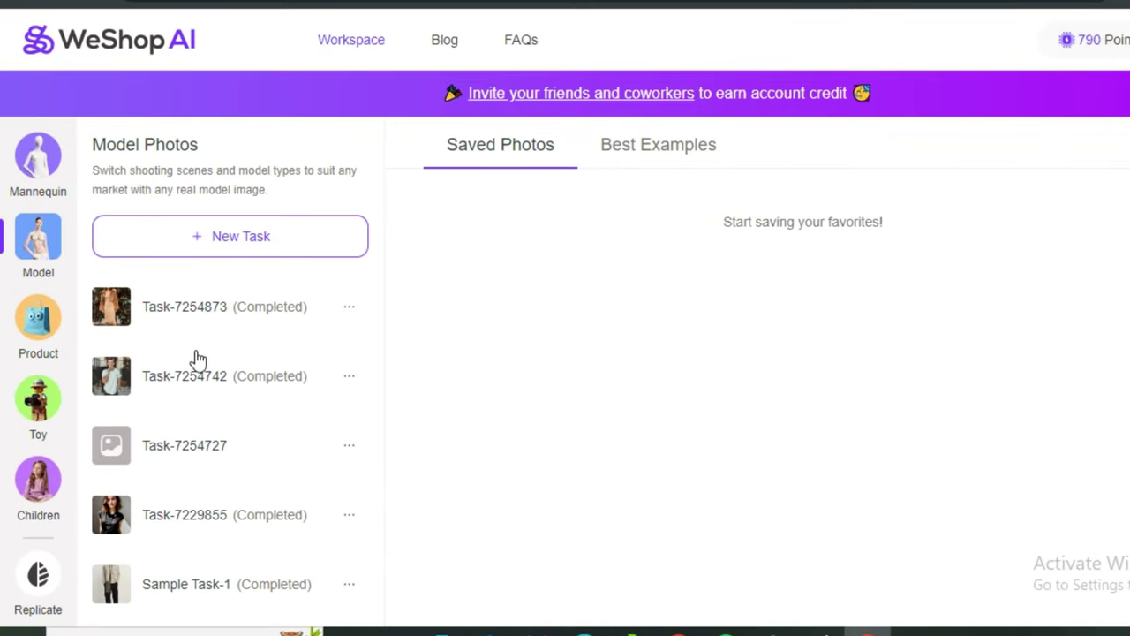
scroll(179, 409, "up", 1)
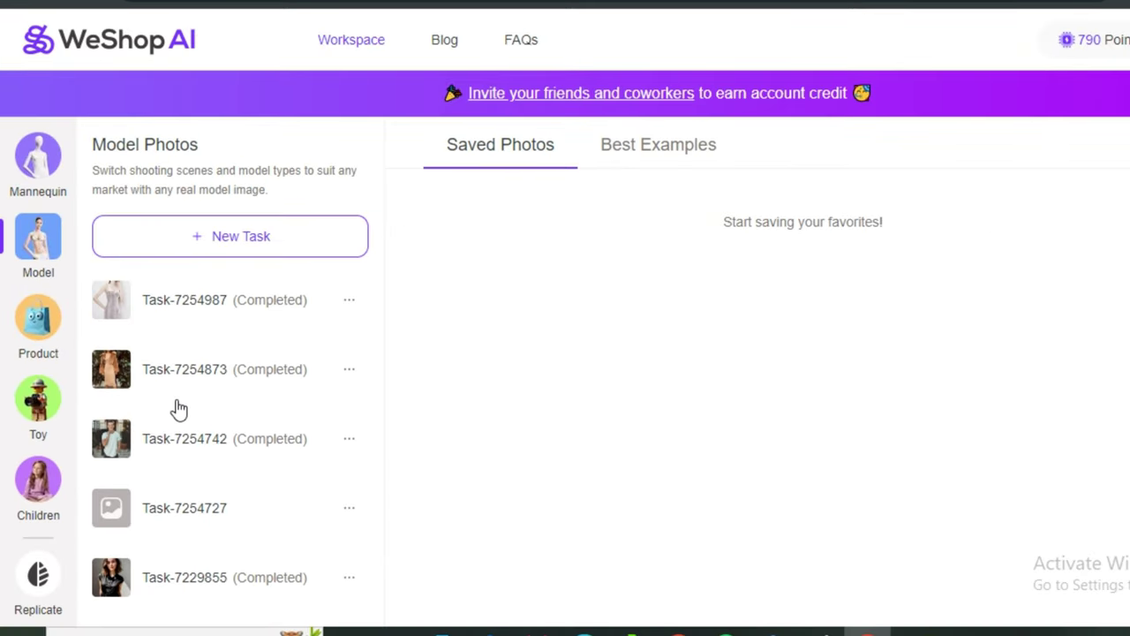
Step: Create a new task with the tan-coat woman photo from Downloads as the source image
left_click(235, 242)
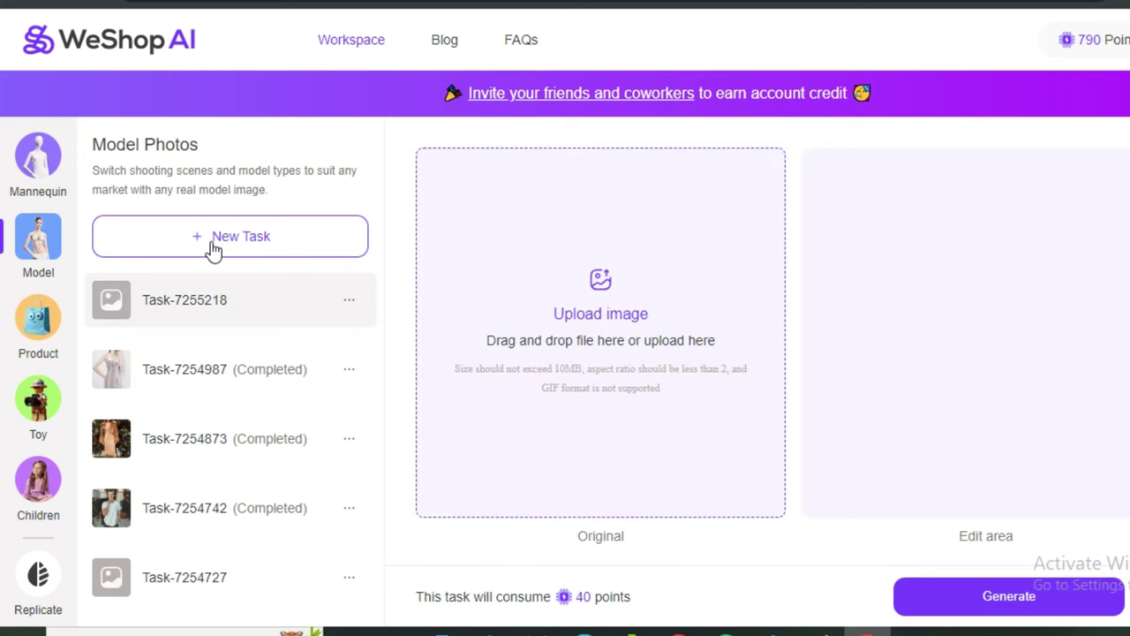
left_click(608, 325)
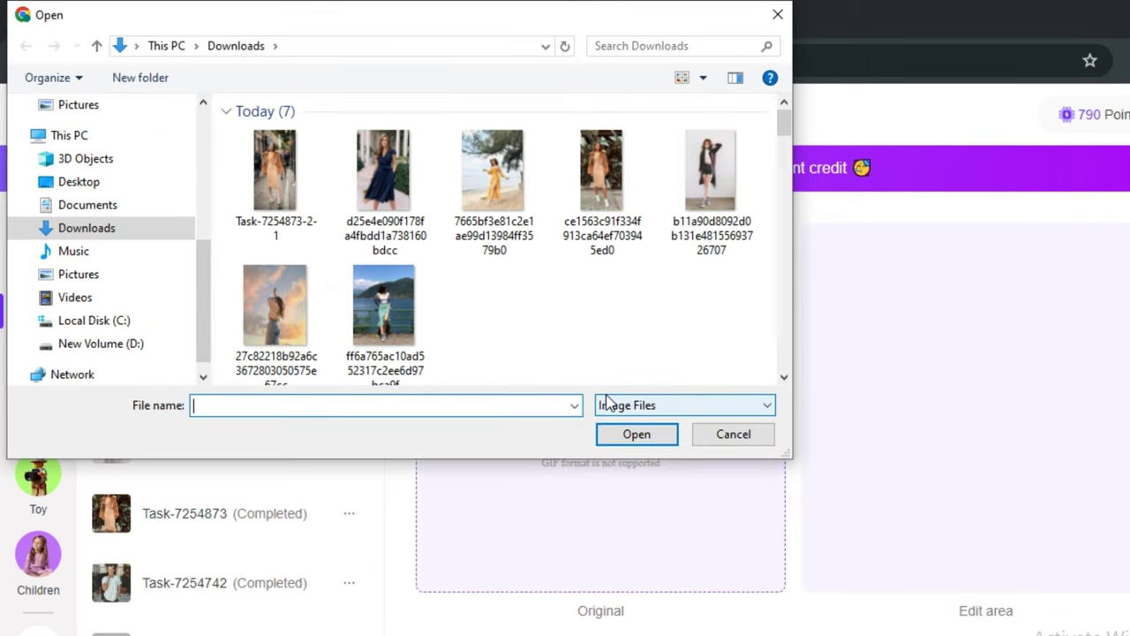
double_click(602, 171)
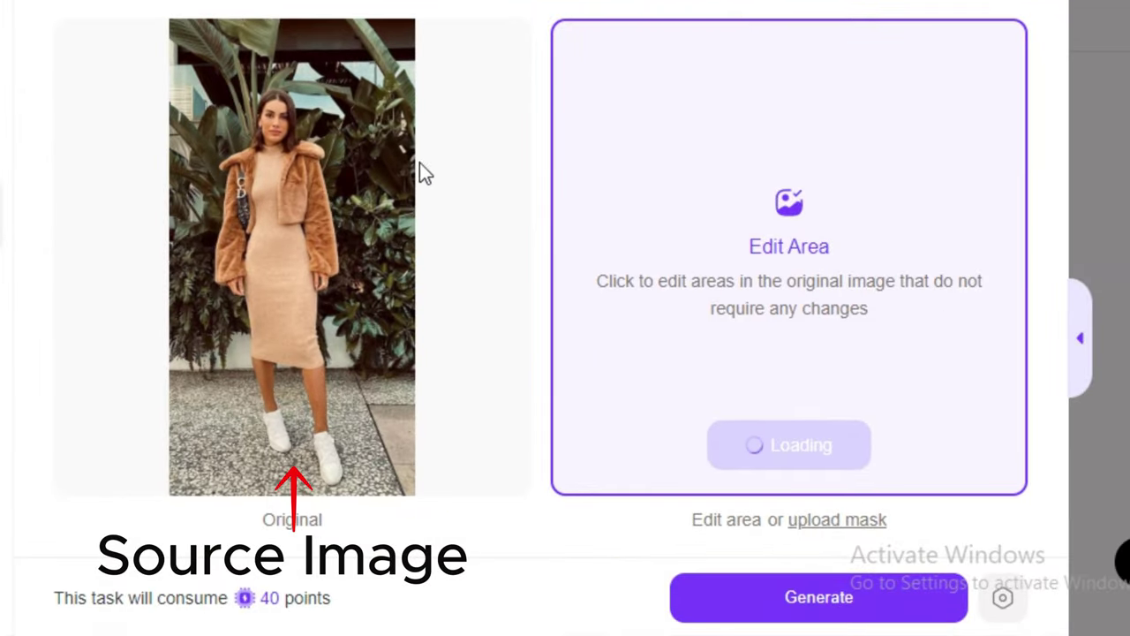
Step: Mask the coat's right and left halves, the dress and the turtleneck collar
left_click(815, 464)
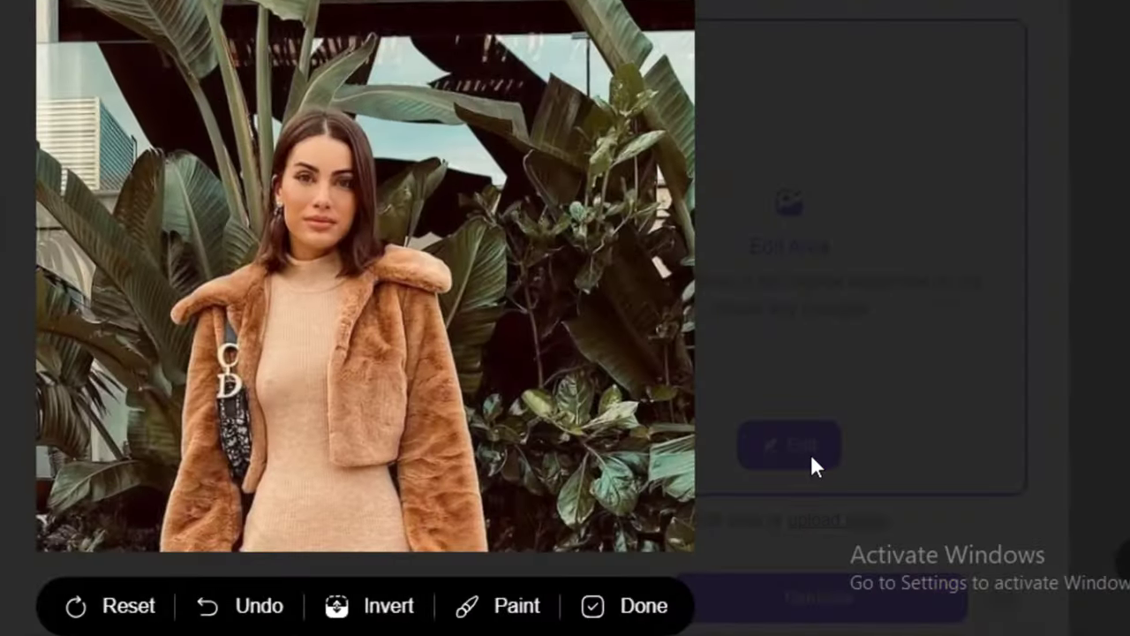
left_click(547, 336)
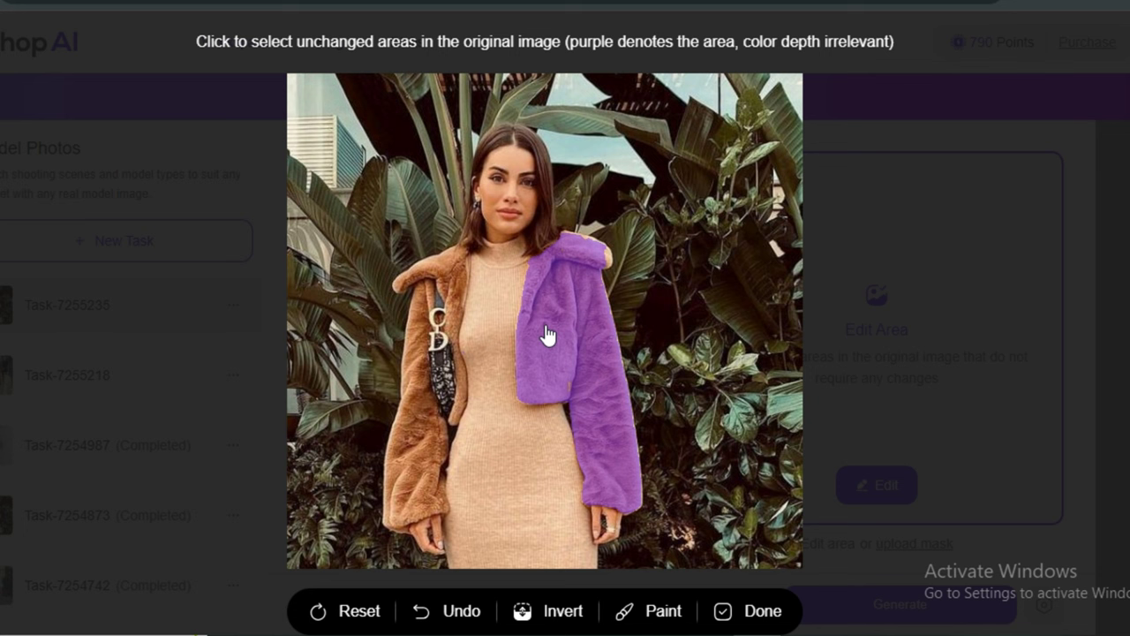
left_click(498, 336)
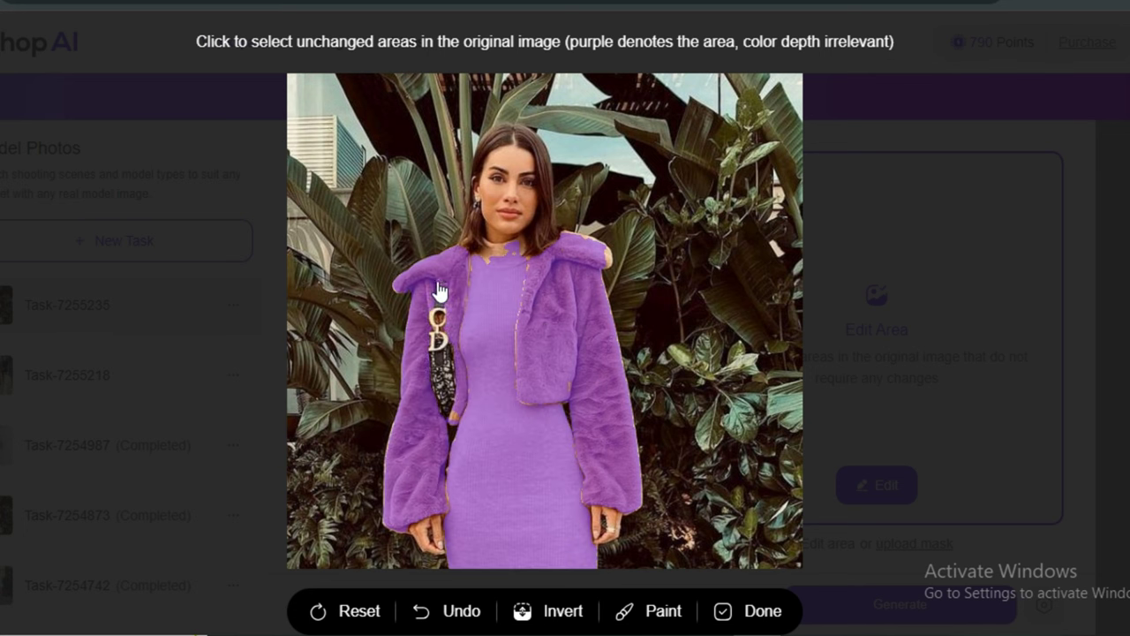
left_click(444, 292)
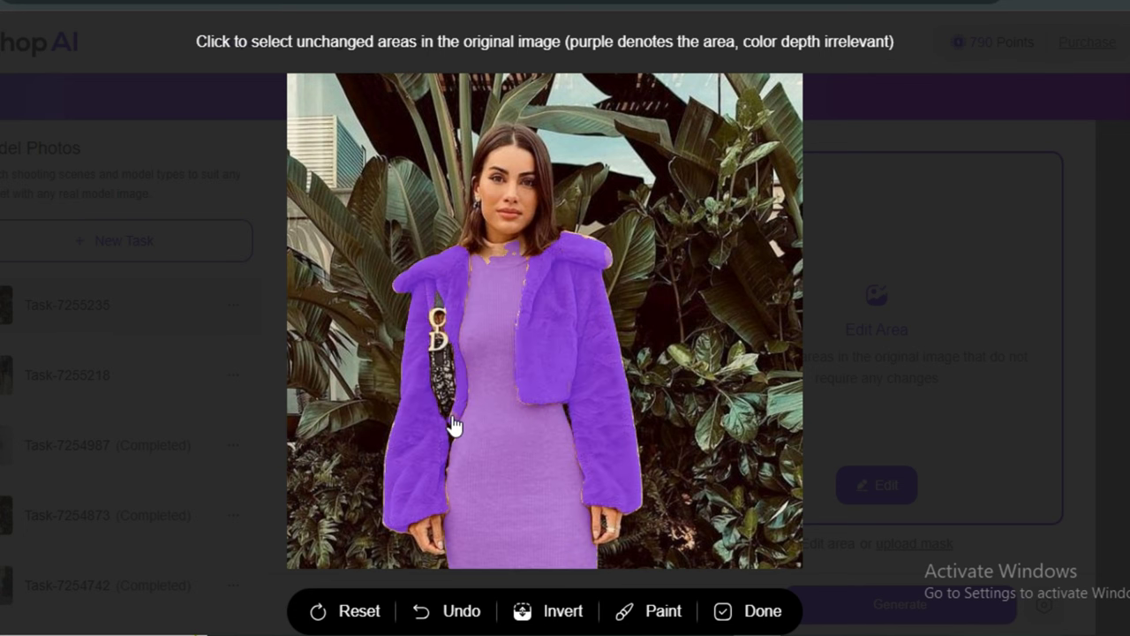
scroll(477, 431, "down", 2)
scroll(525, 410, "up", 2)
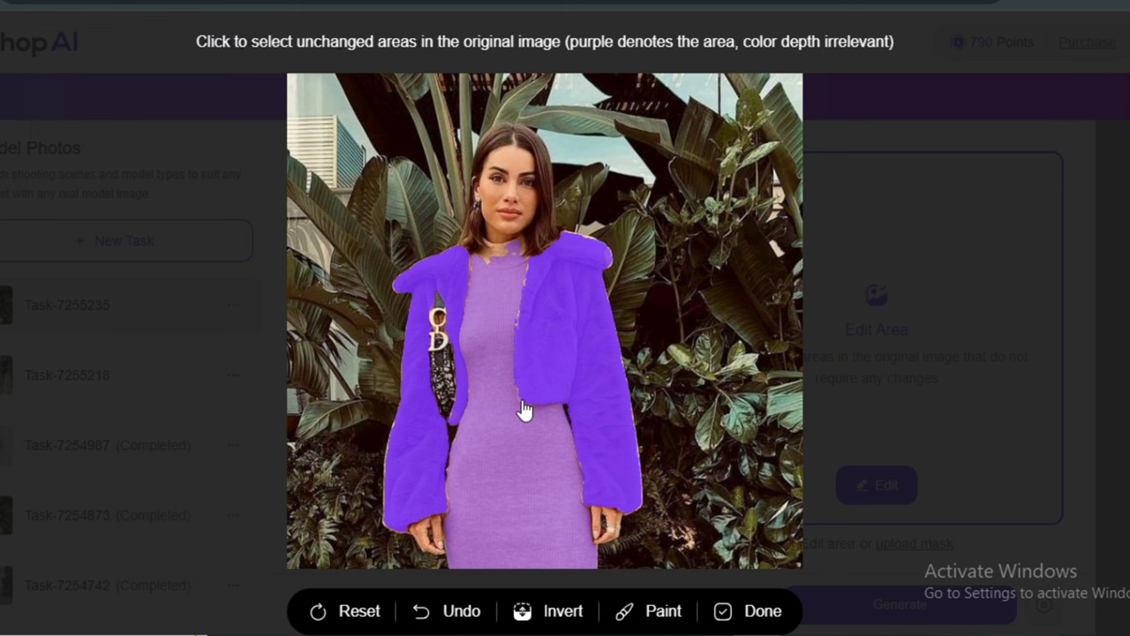
left_click(513, 260)
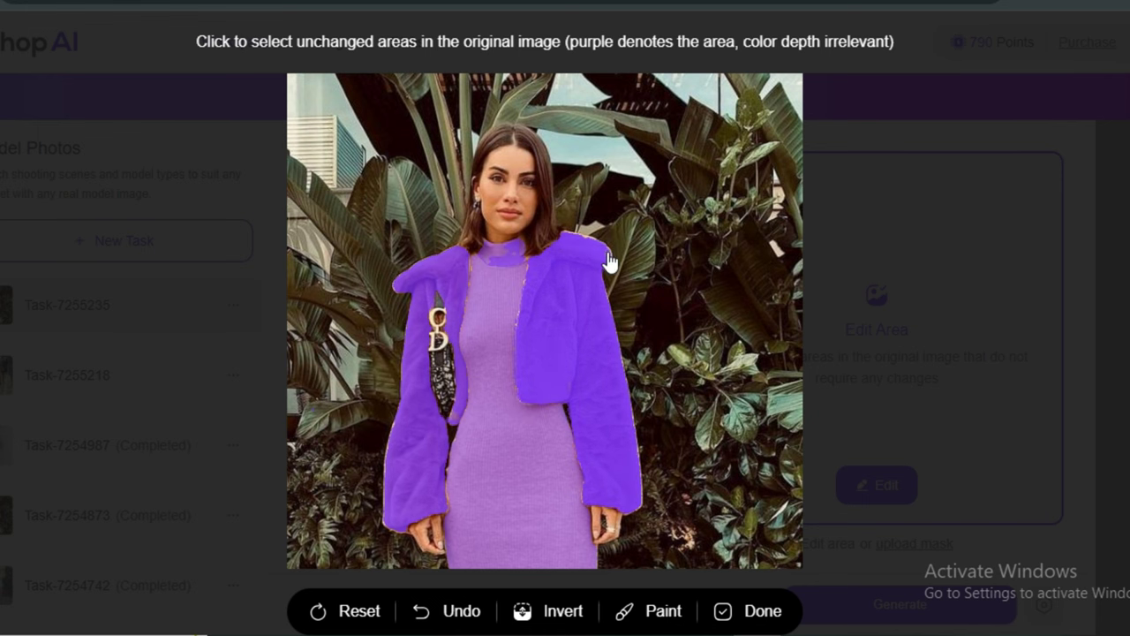
Step: Invert the mask onto the background, then invert it back onto the clothing
scroll(519, 398, "down", 1)
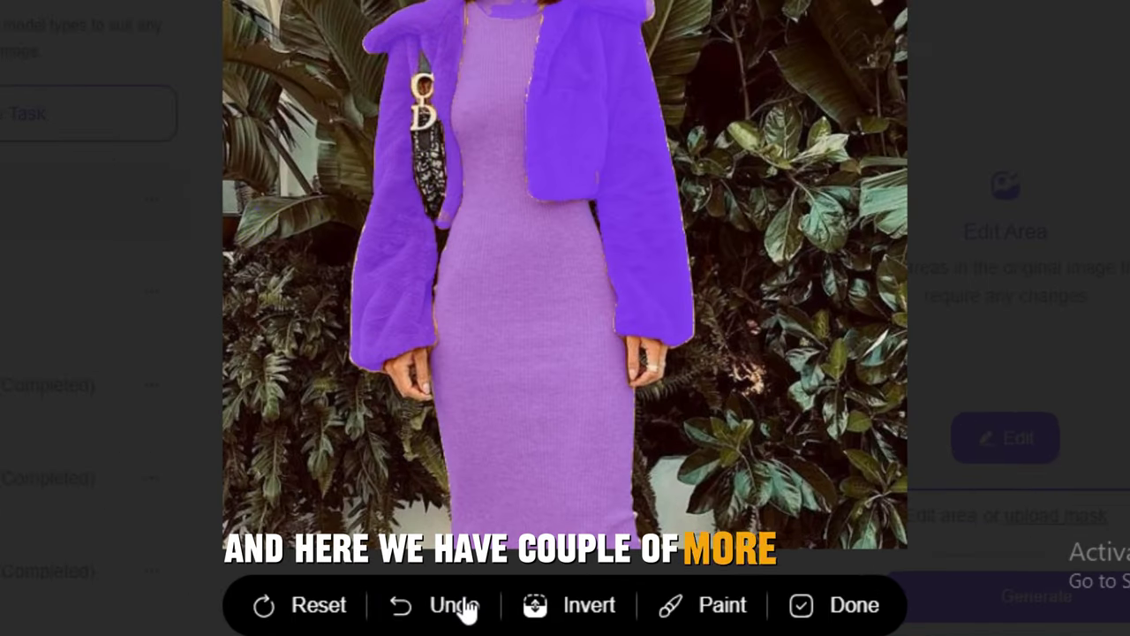
left_click(570, 607)
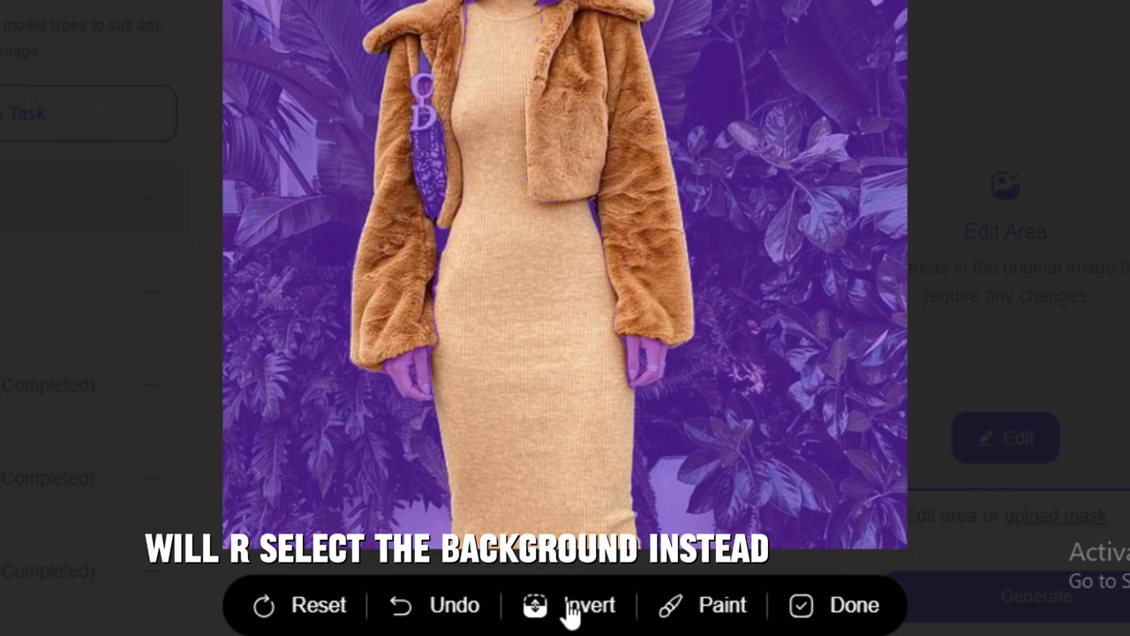
left_click(570, 608)
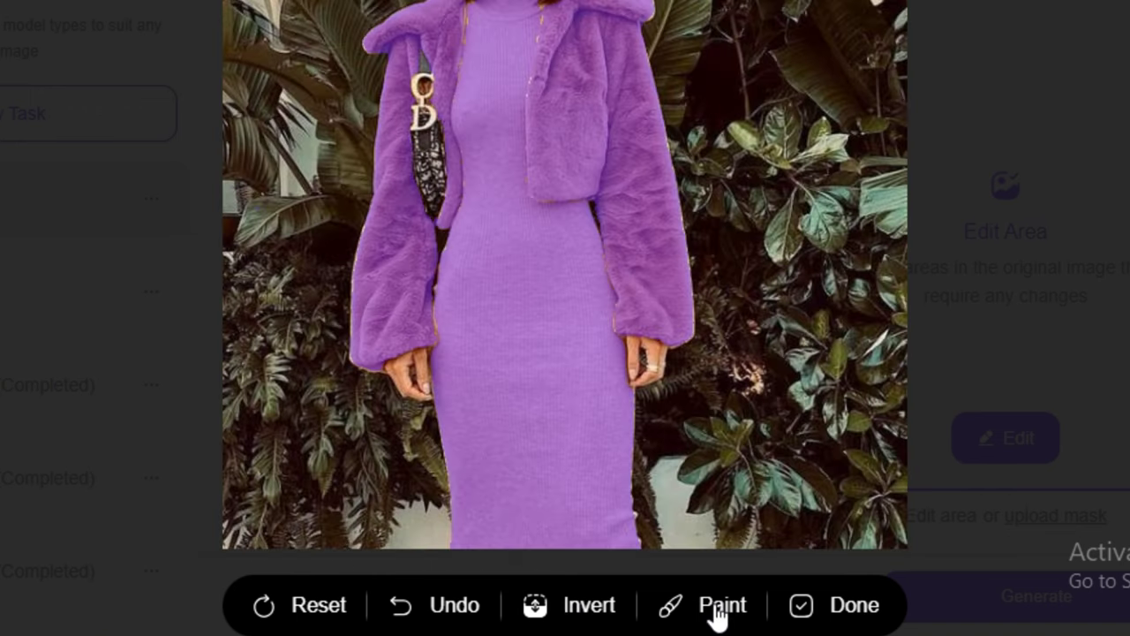
Step: Paint over the gap at the neck and save the touched-up mask with Complete
left_click(717, 606)
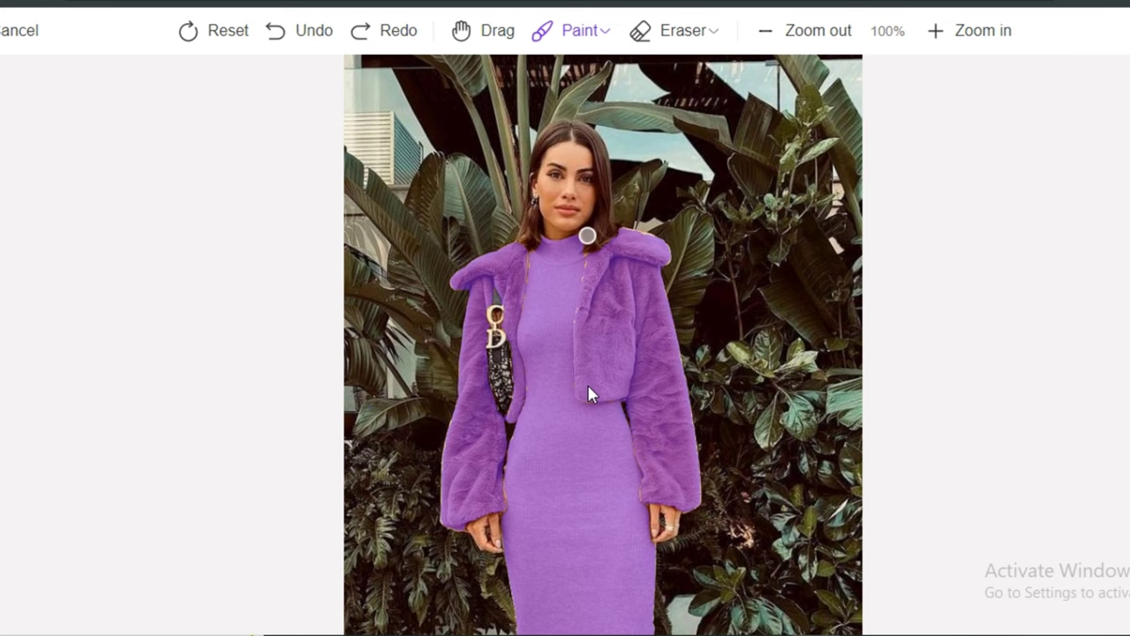
left_click_drag(588, 219, 588, 254)
scroll(636, 386, "down", 3)
scroll(730, 392, "up", 2)
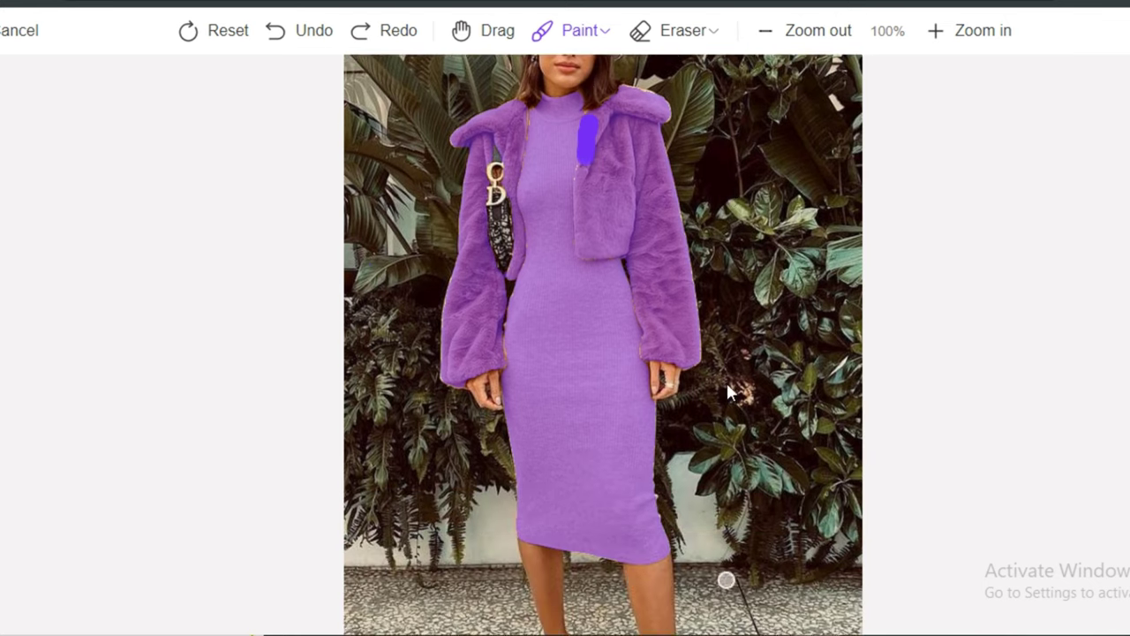
scroll(729, 391, "up", 2)
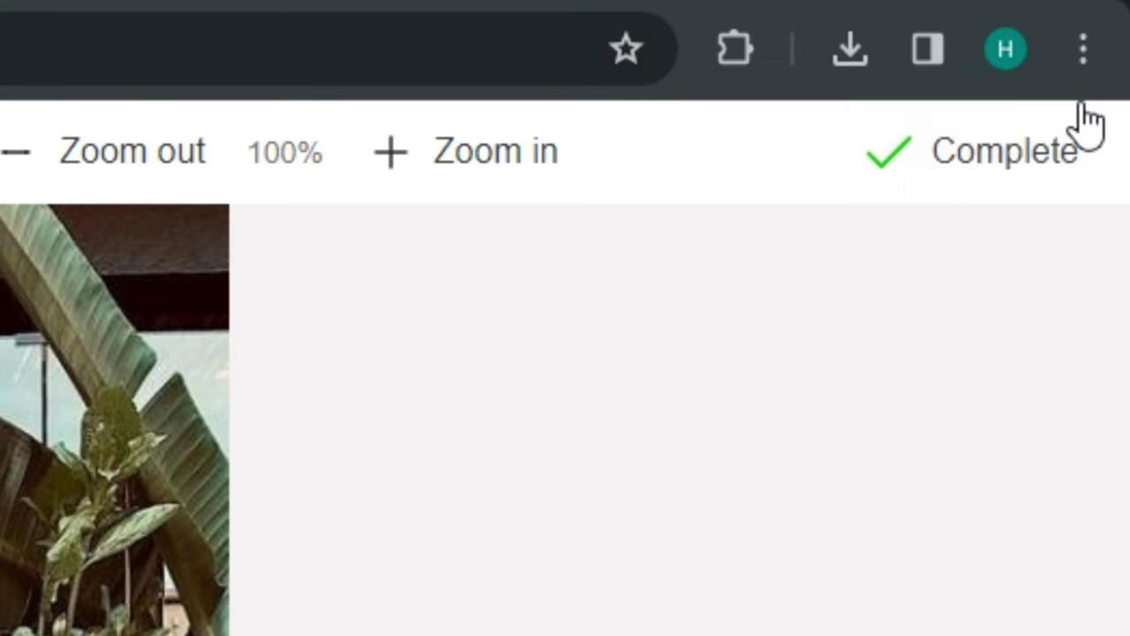
left_click(1127, 34)
scroll(721, 377, "down", 3)
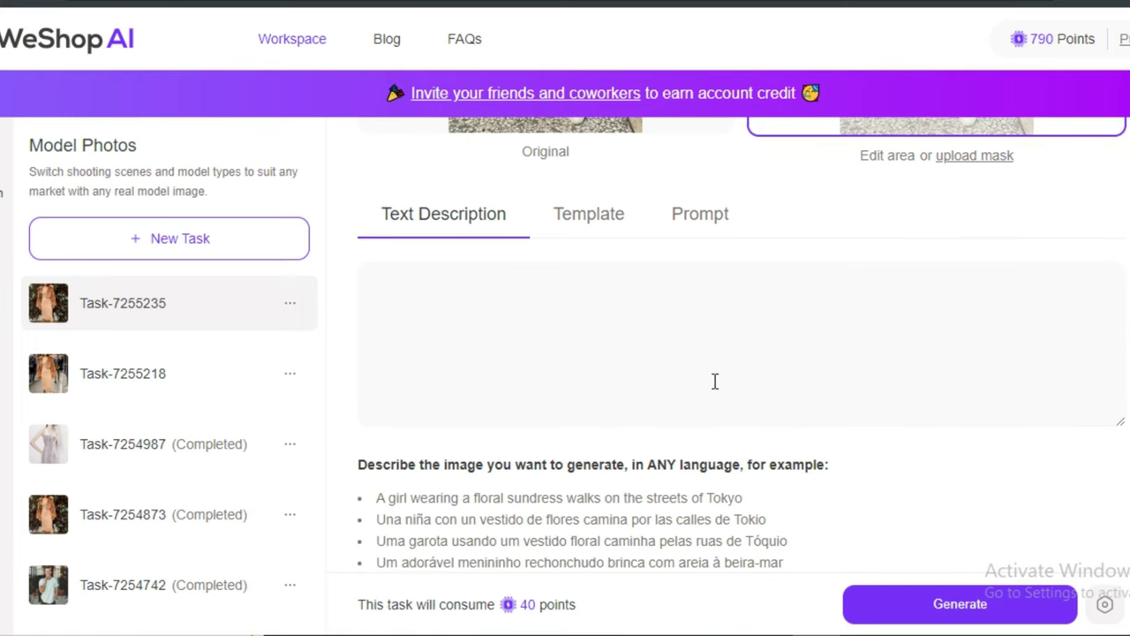
left_click(613, 223)
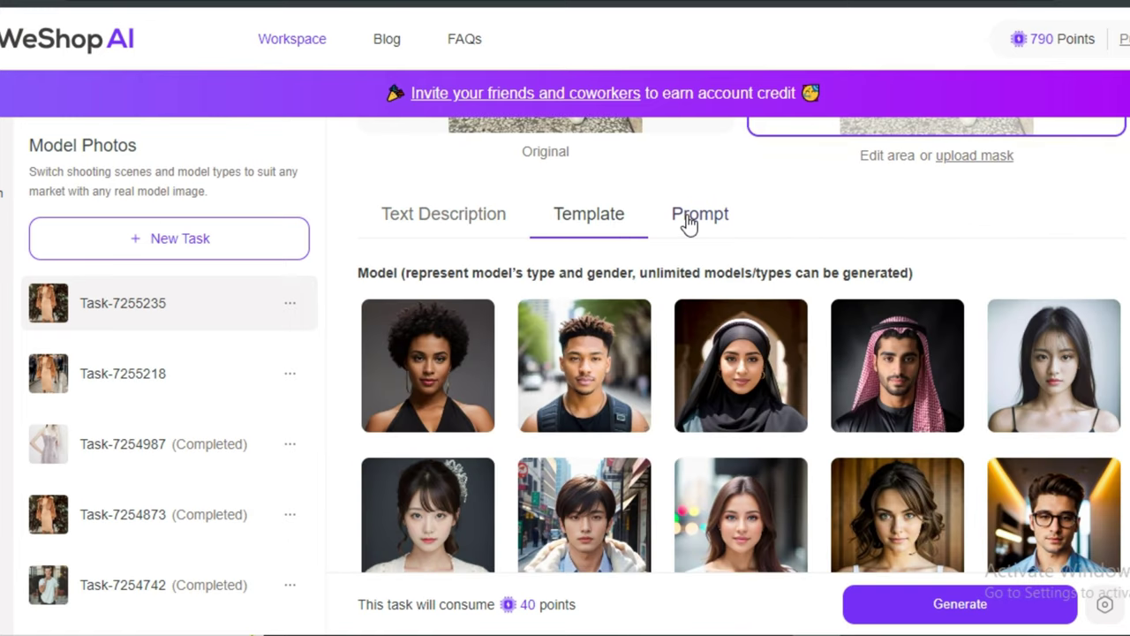
left_click(690, 225)
left_click(446, 210)
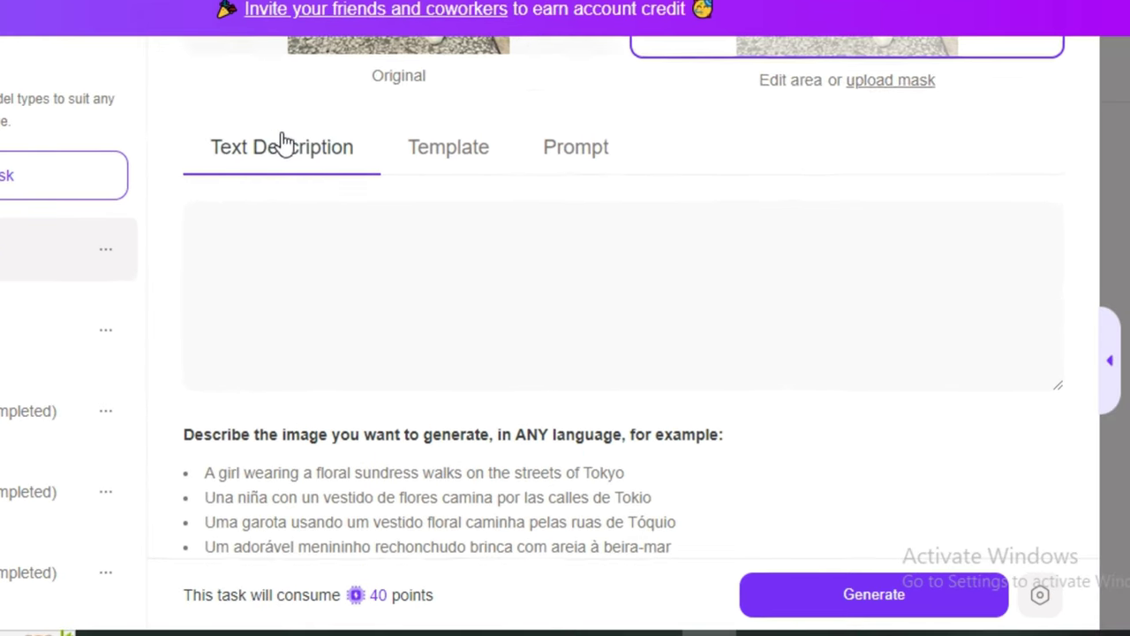
scroll(446, 210, "down", 1)
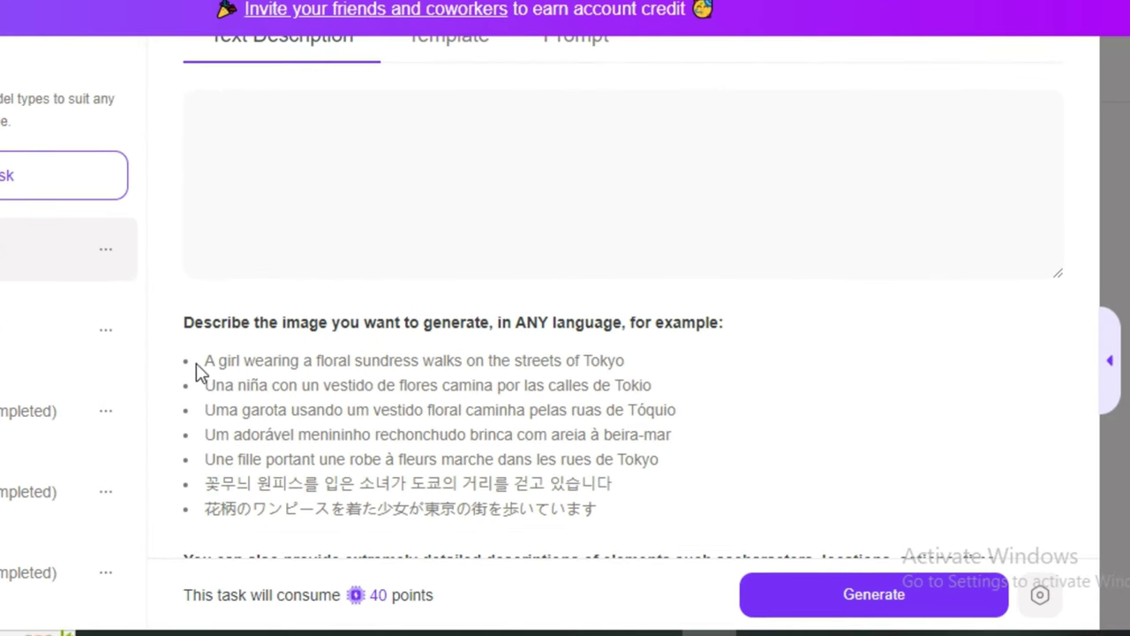
left_click_drag(221, 364, 574, 365)
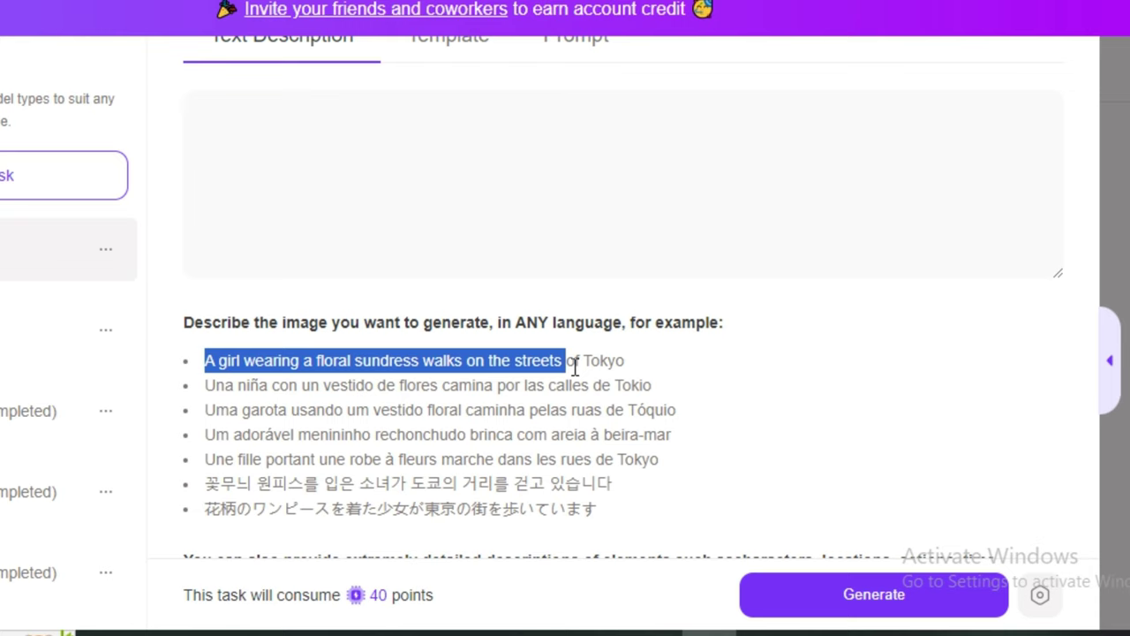
scroll(695, 362, "down", 4)
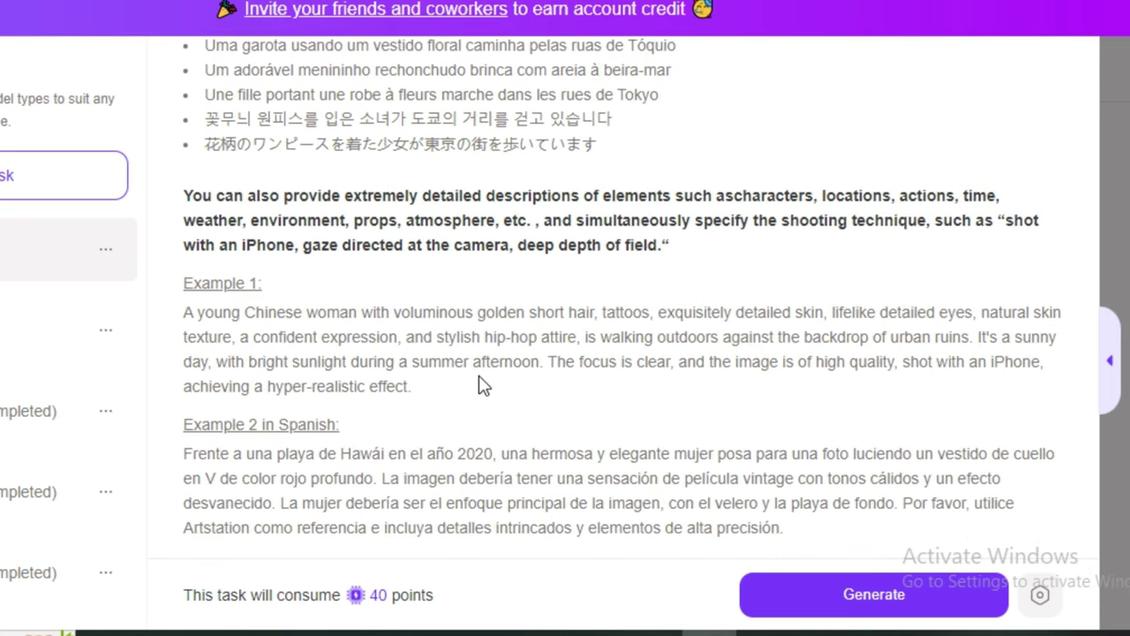
scroll(479, 376, "up", 5)
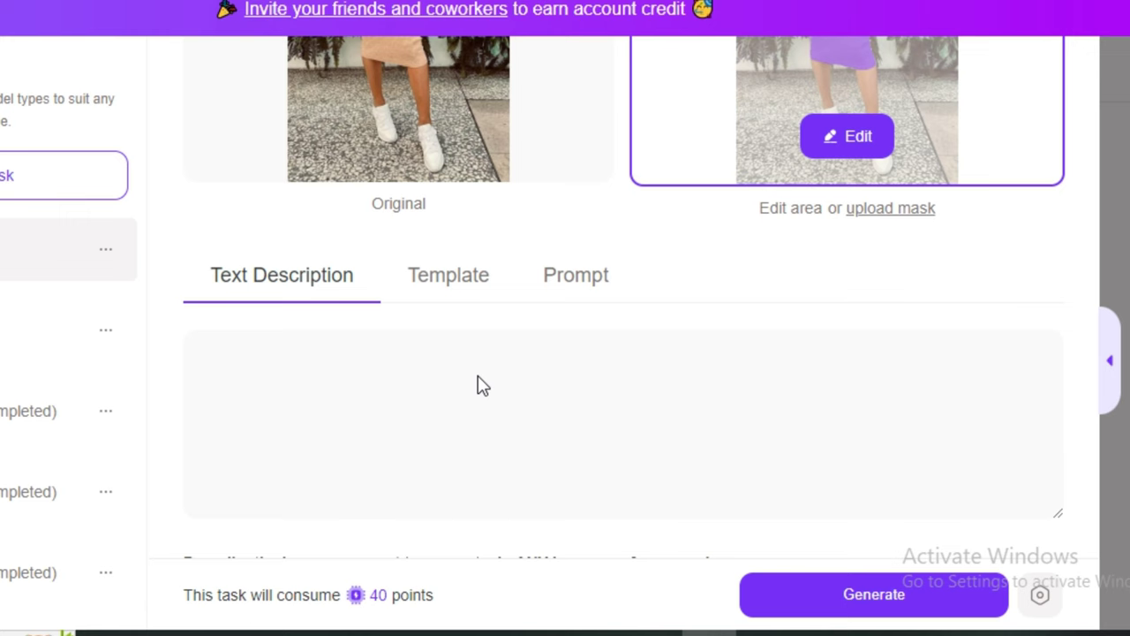
Step: Browse the Template grid of model types
left_click(471, 370)
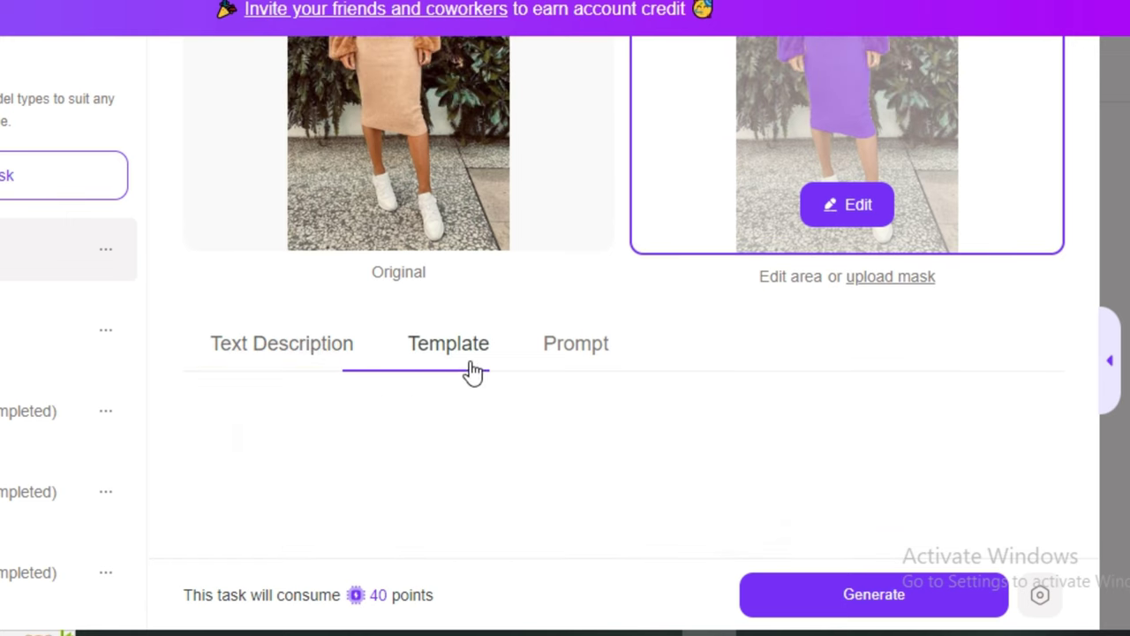
scroll(468, 371, "down", 3)
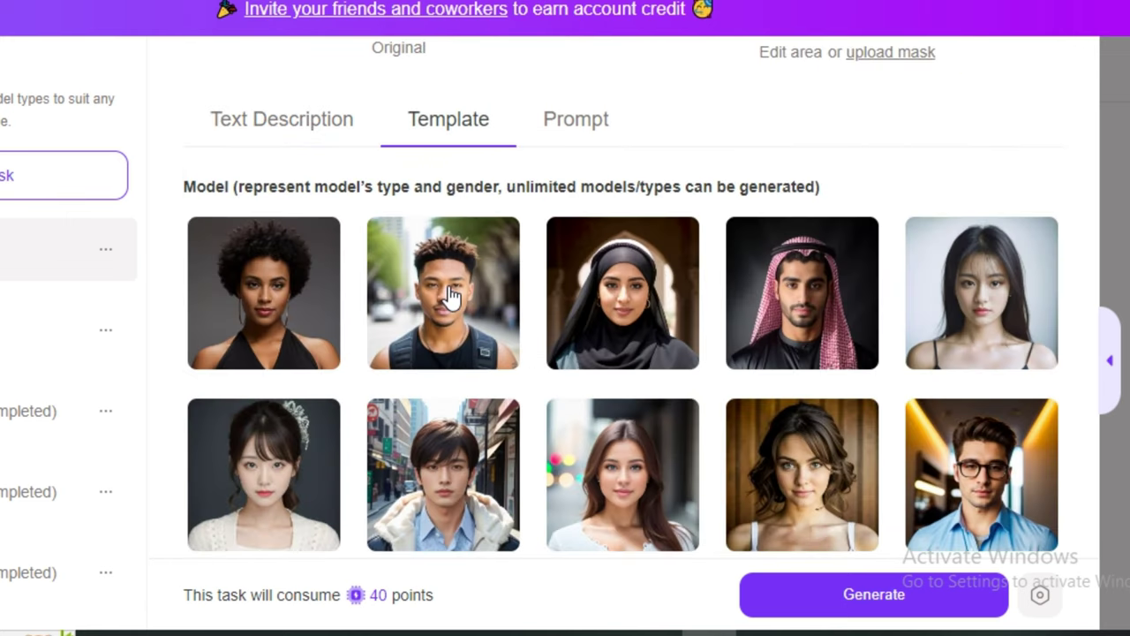
scroll(987, 325, "down", 2)
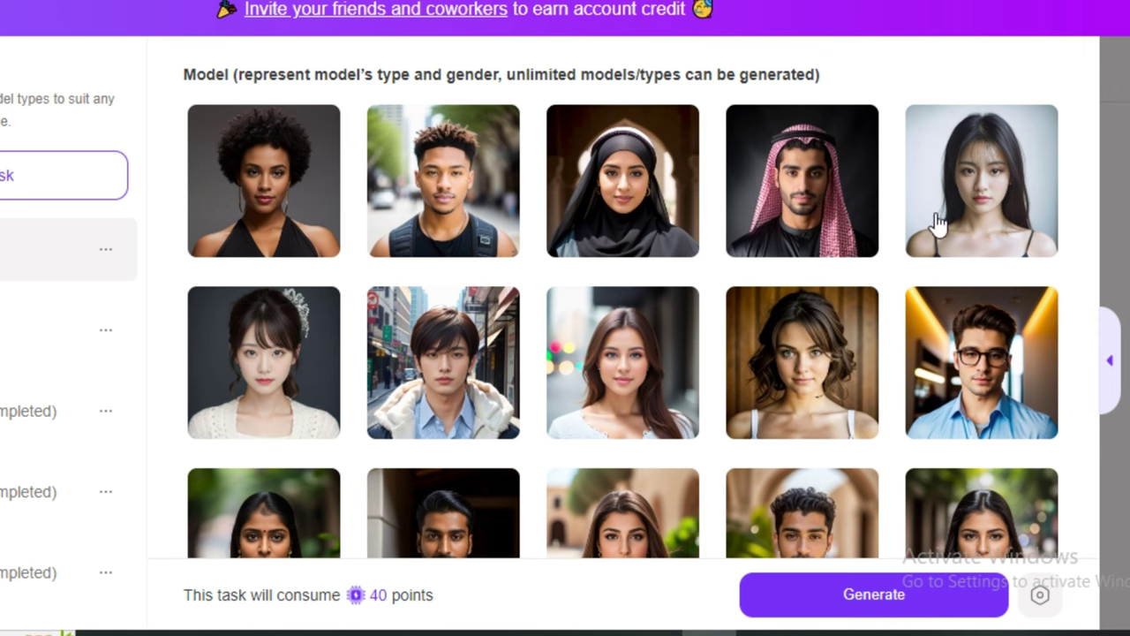
scroll(898, 299, "down", 12)
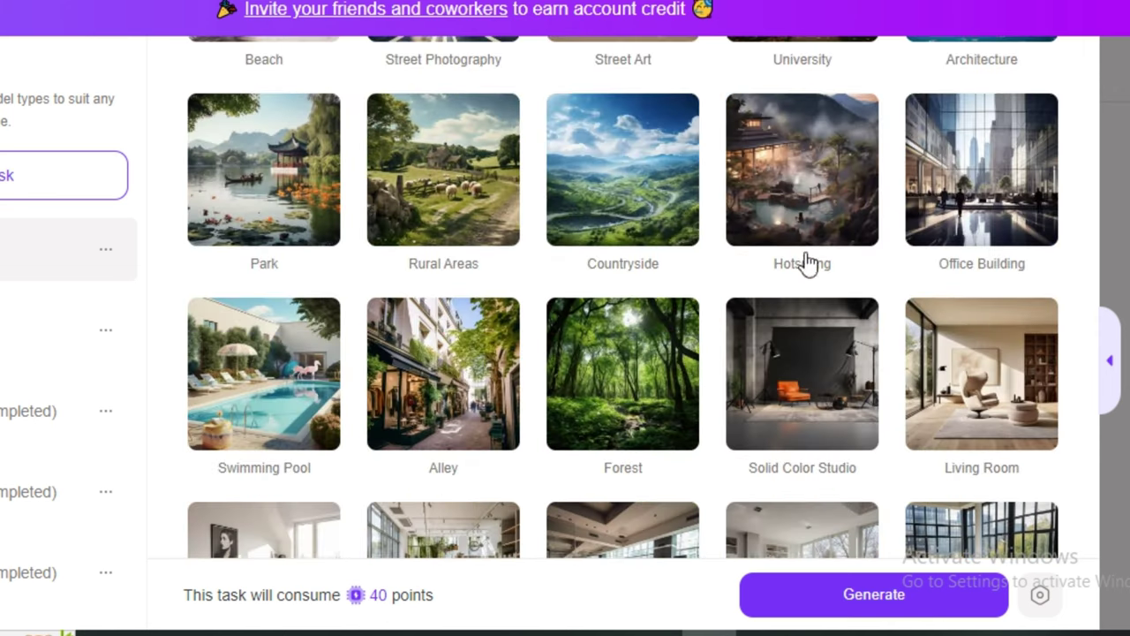
scroll(578, 299, "down", 9)
scroll(578, 298, "up", 6)
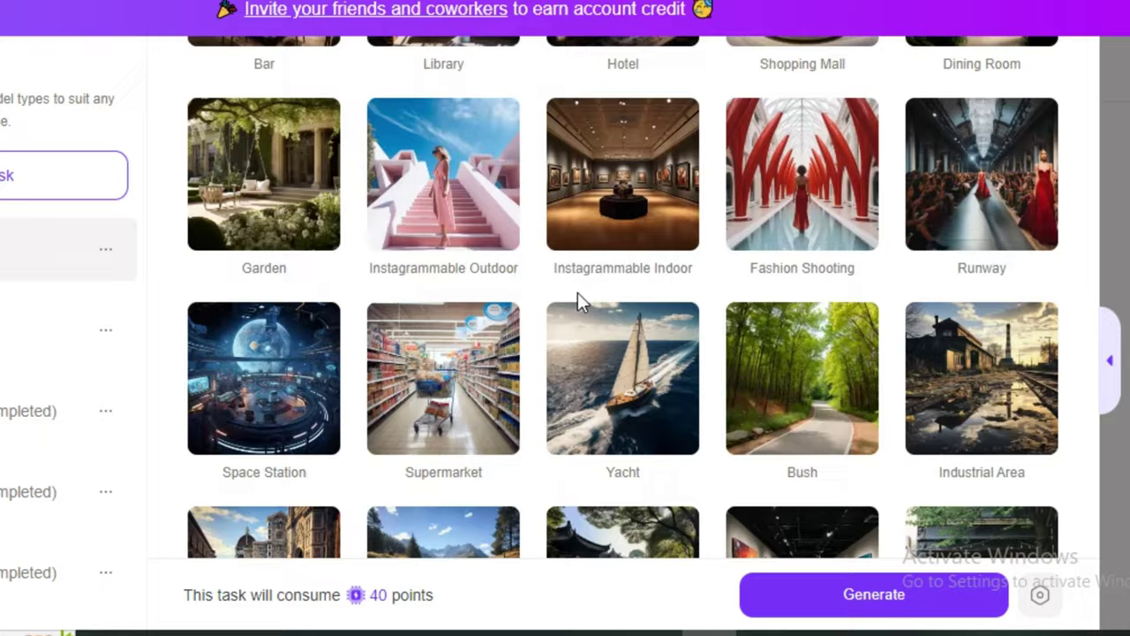
scroll(580, 303, "up", 15)
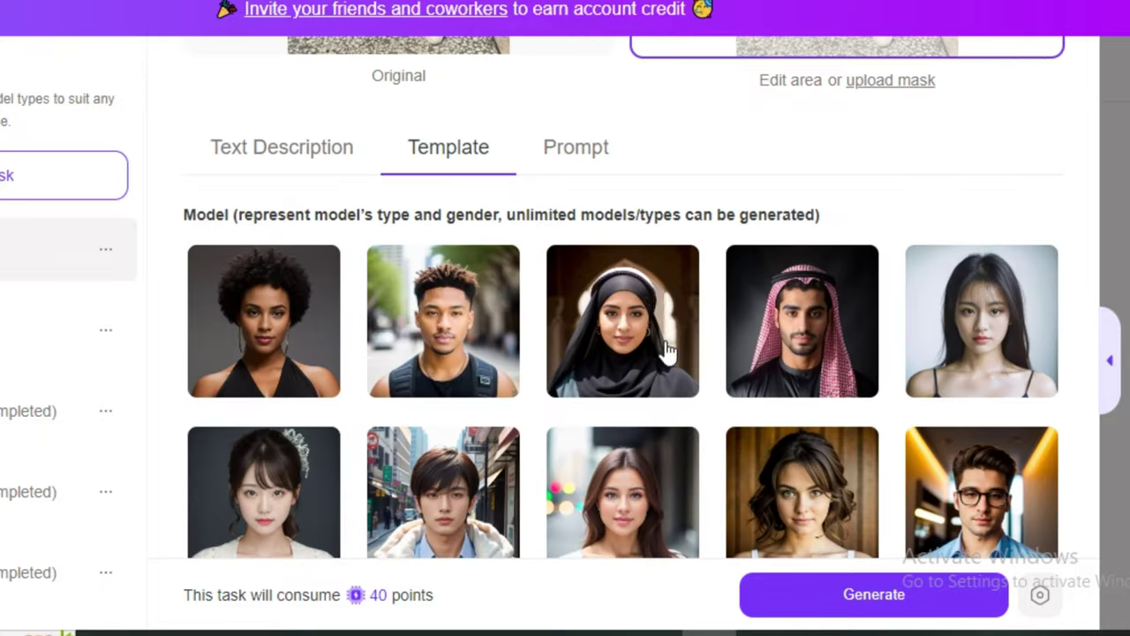
Step: In the Prompt tab, write 'a british woman walking on a street' as the positive prompt
left_click(575, 150)
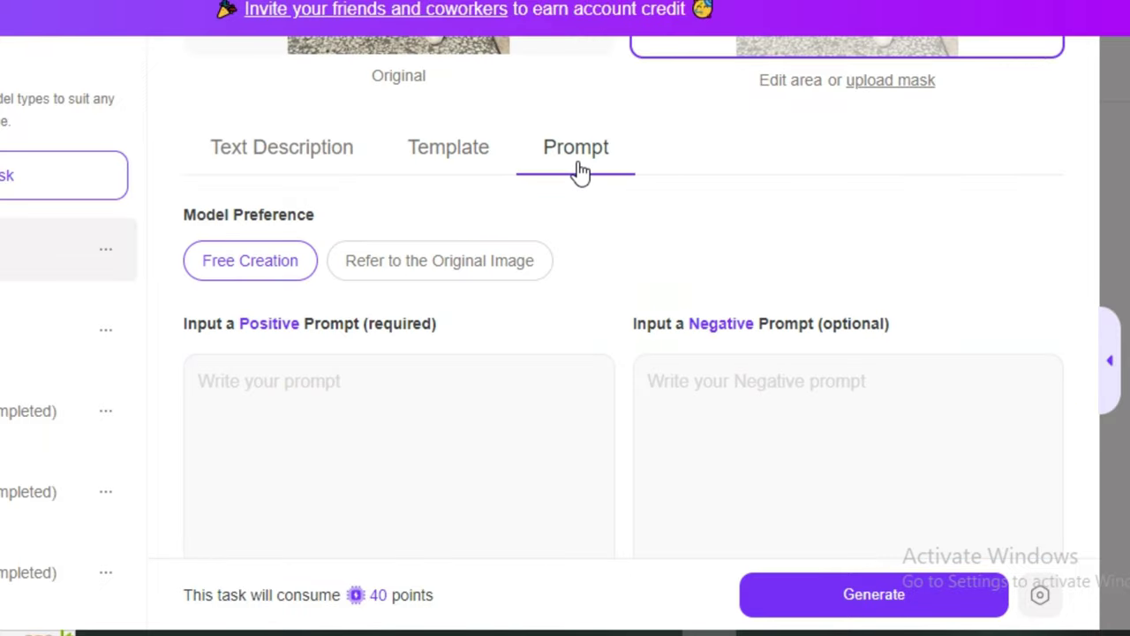
scroll(459, 280, "down", 3)
left_click(356, 221)
type("a")
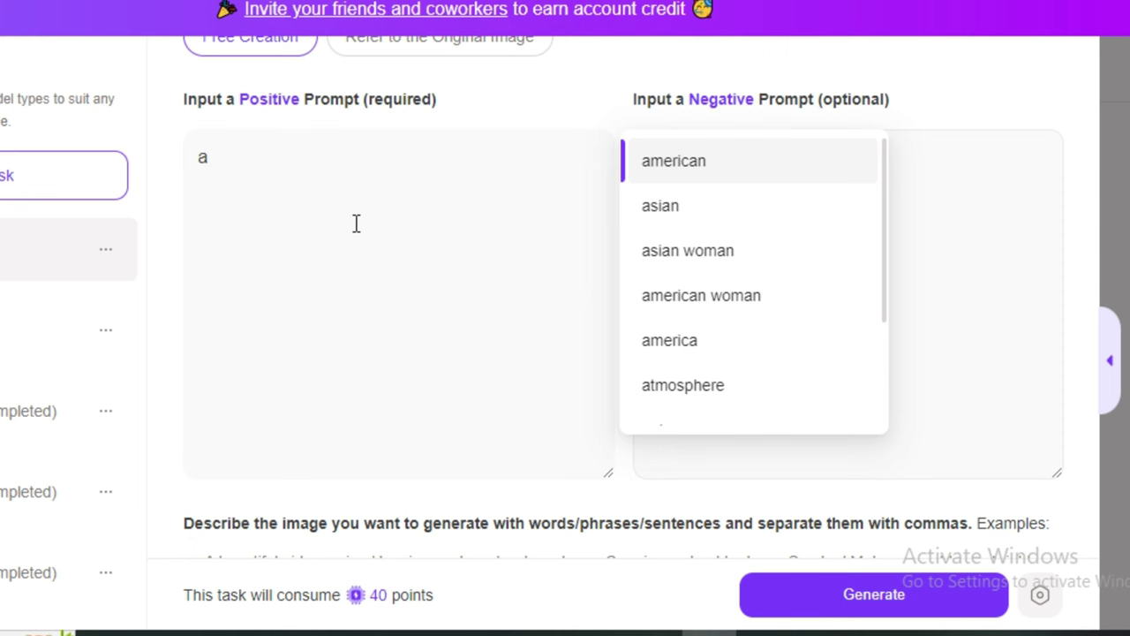
type(" british woman walking on ast")
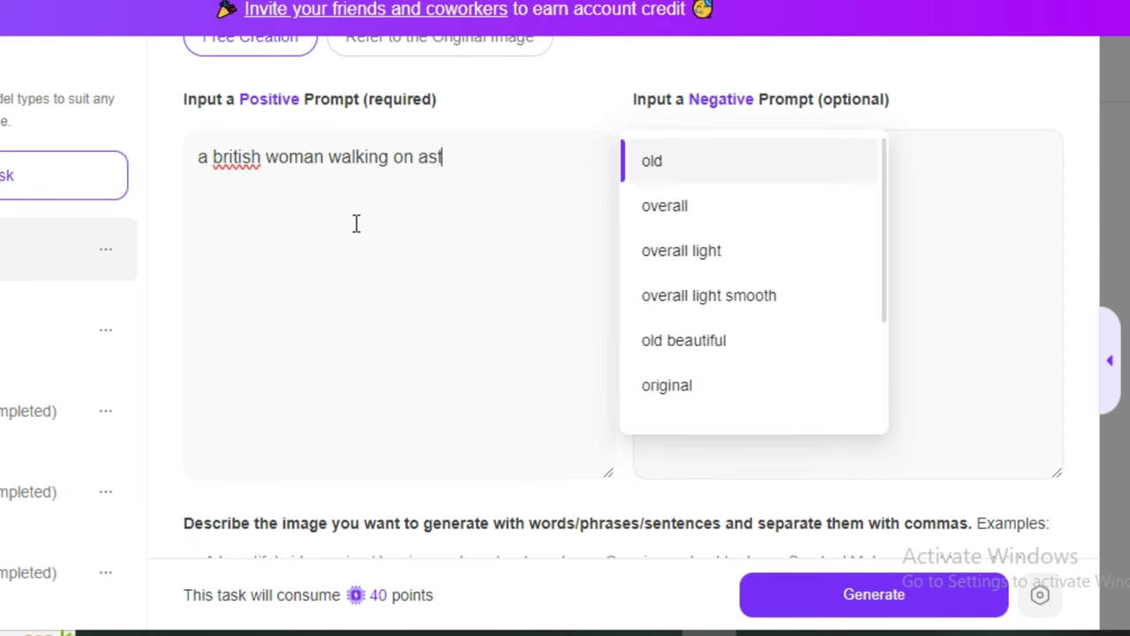
key("BackSpace")
type("street")
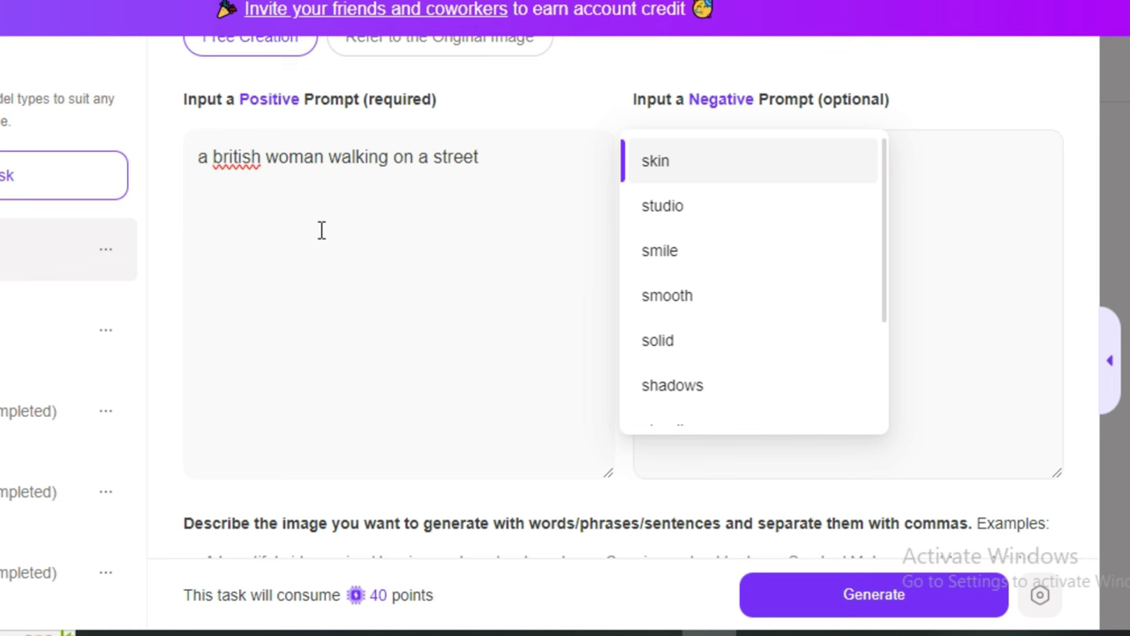
Step: Edit it to read 'a british woman with blonde hairs walking on a city street'
key("ctrl+Left")
key("ctrl+Left")
key("ctrl+Left")
key("ctrl+Left")
key("Left")
type("with blonde ")
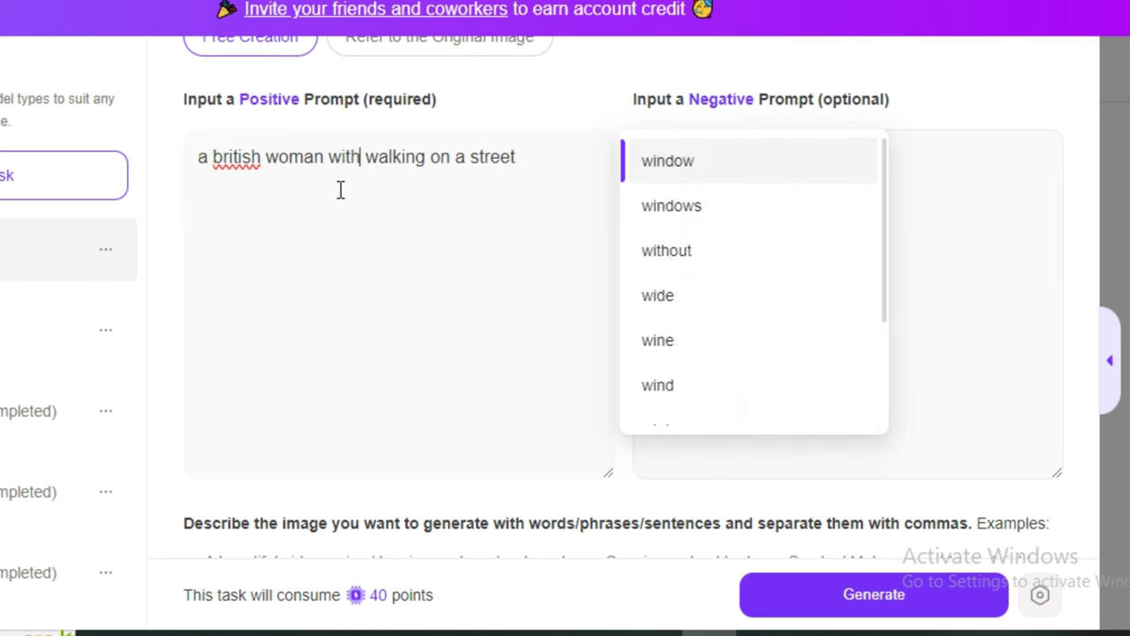
type("hairs")
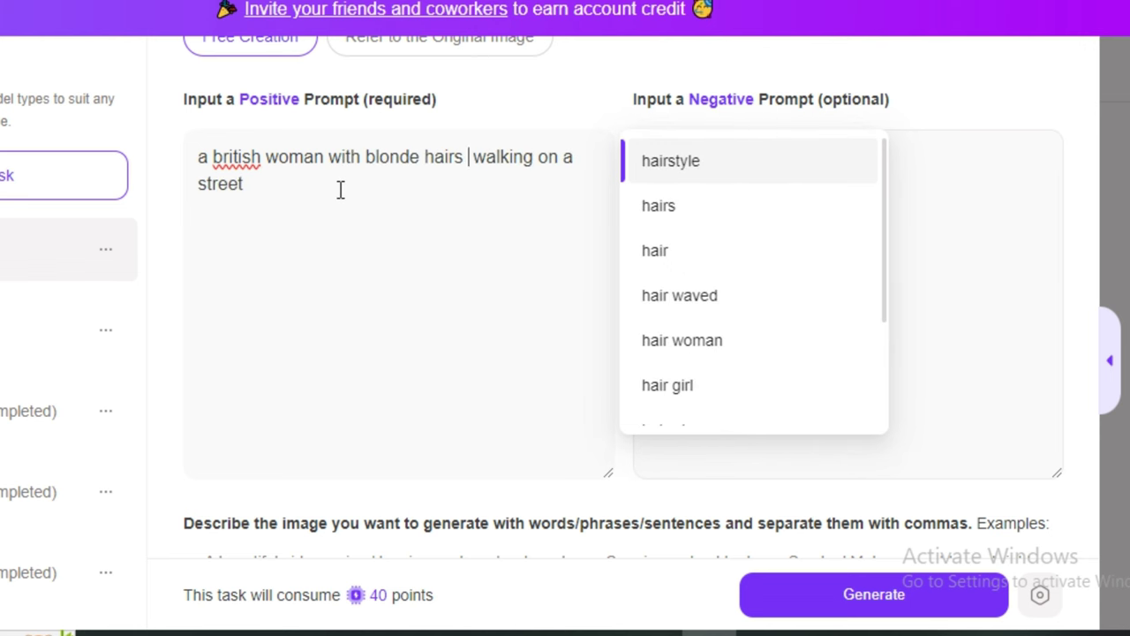
left_click(587, 159)
type("city")
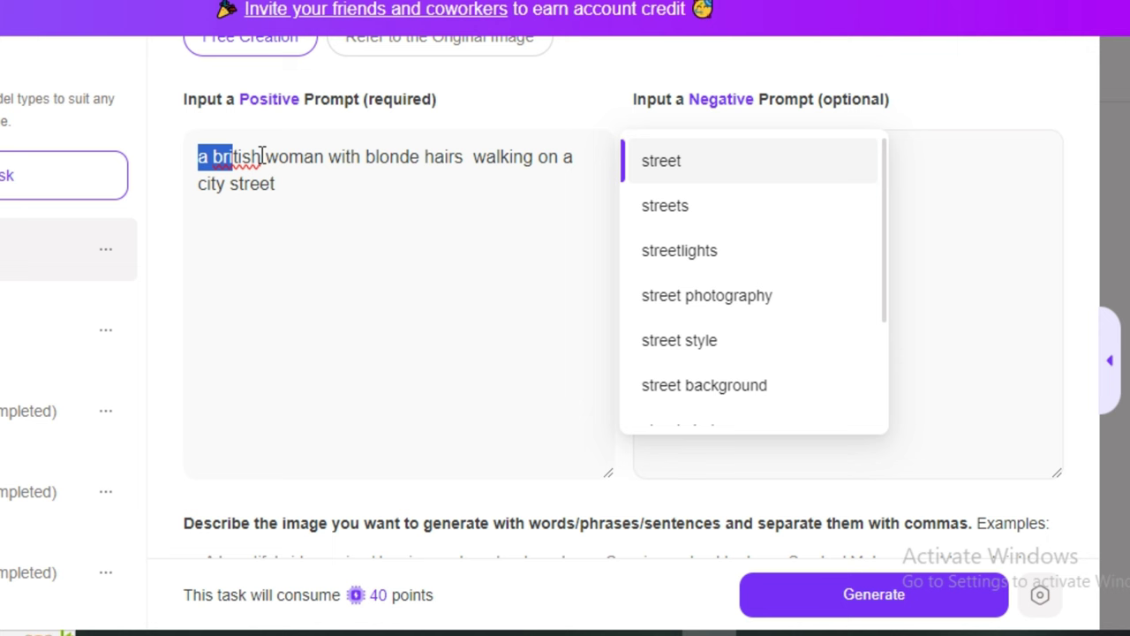
left_click_drag(263, 156, 458, 137)
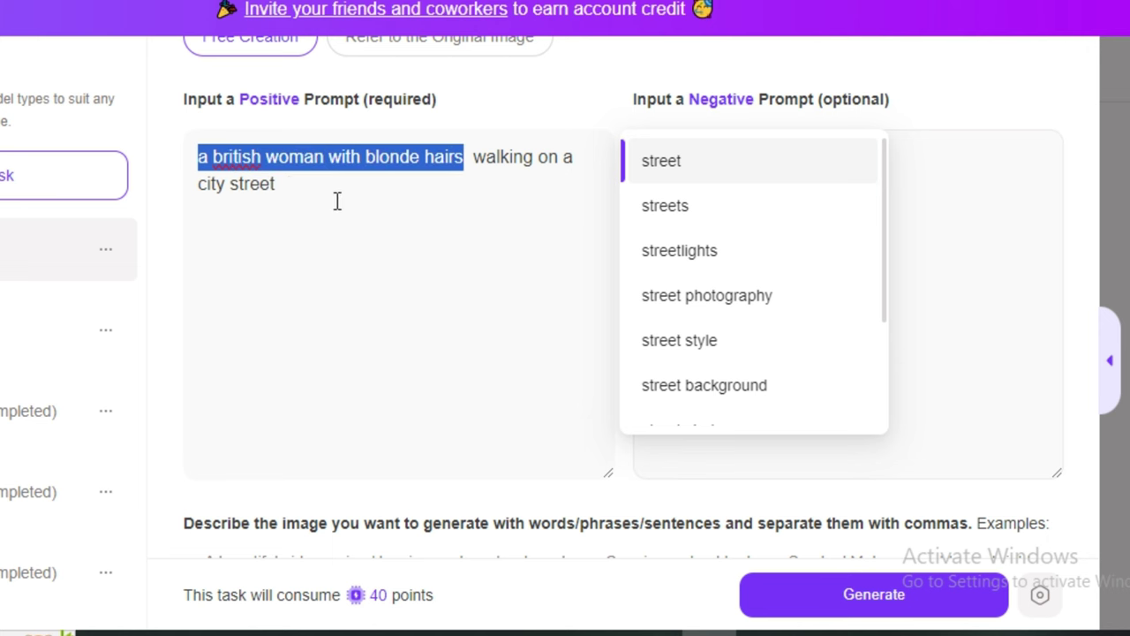
left_click_drag(337, 201, 223, 203)
left_click(941, 262)
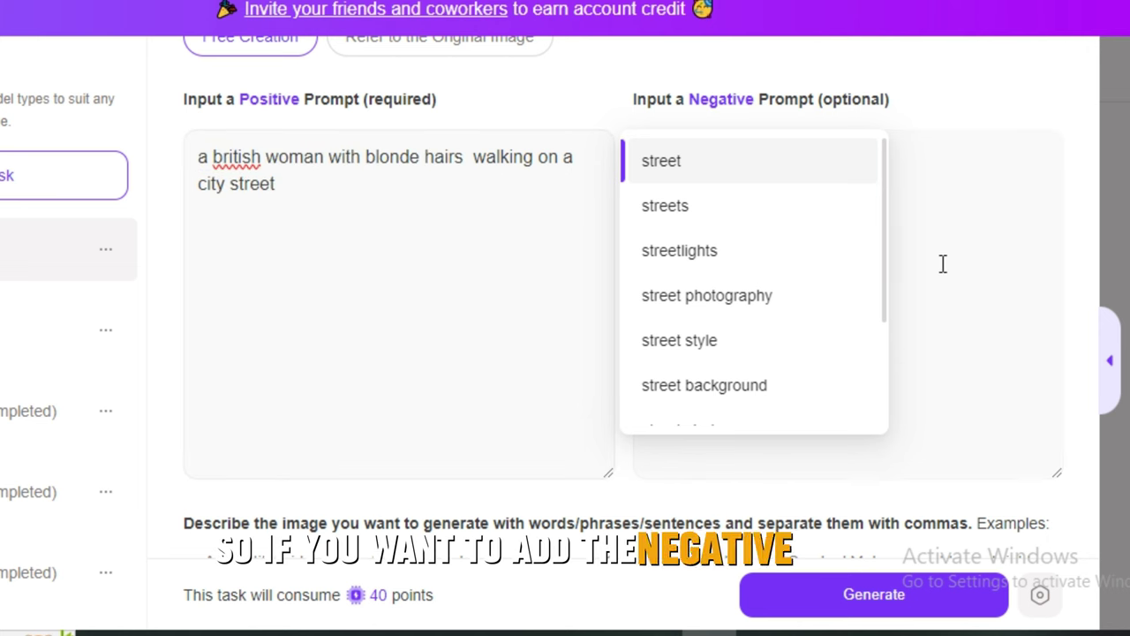
scroll(835, 292, "down", 2)
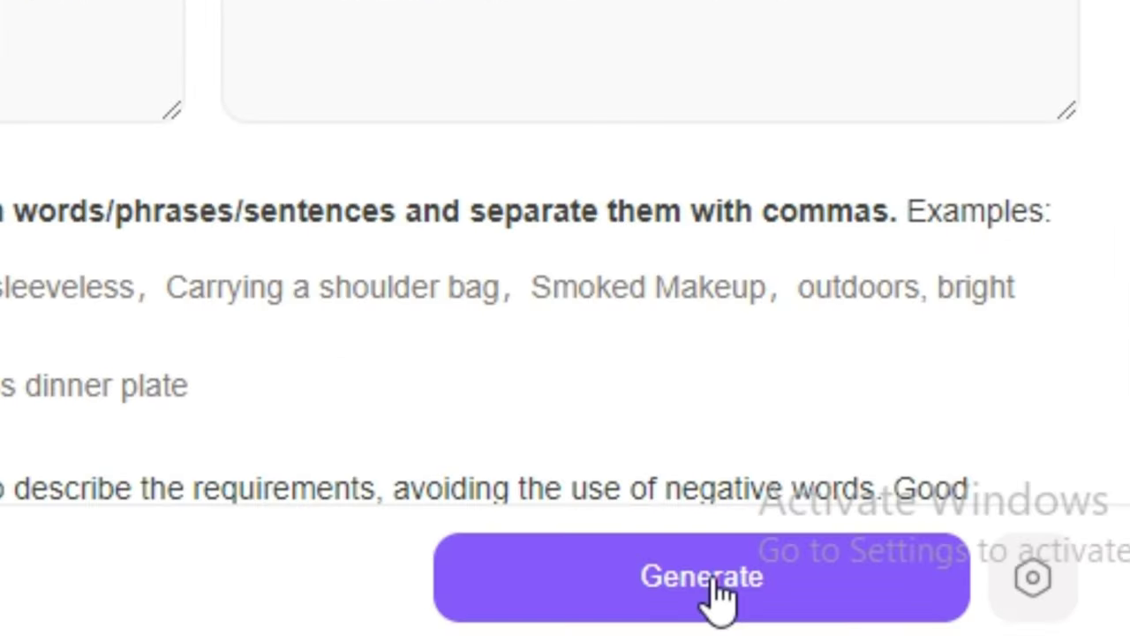
Step: Generate the blonde-woman street photos and step through all three results
left_click(883, 602)
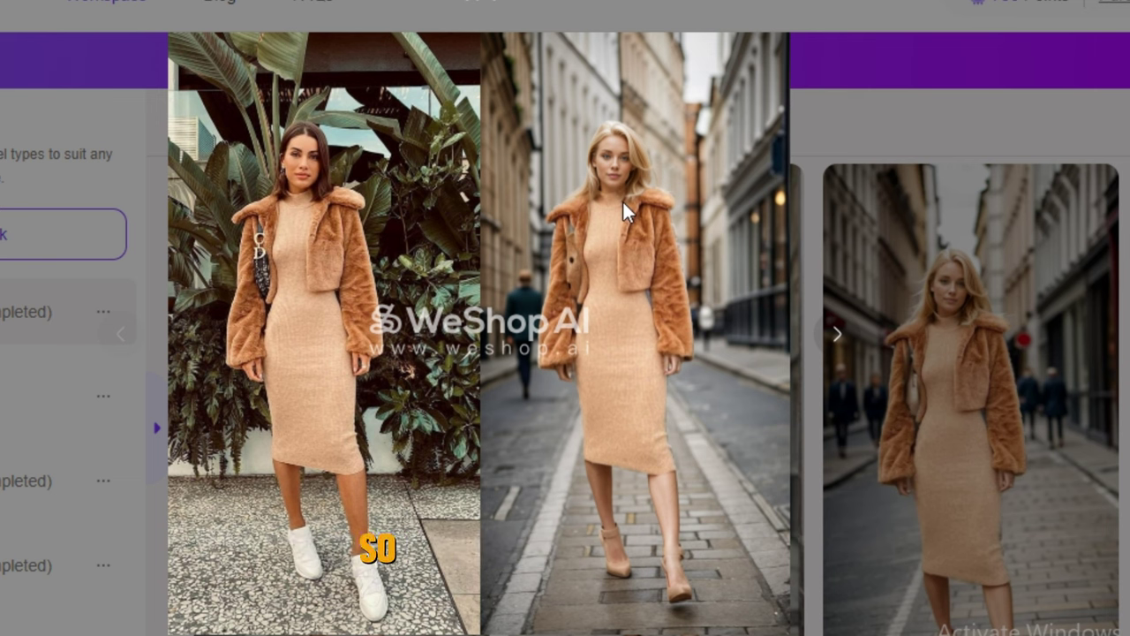
left_click(836, 335)
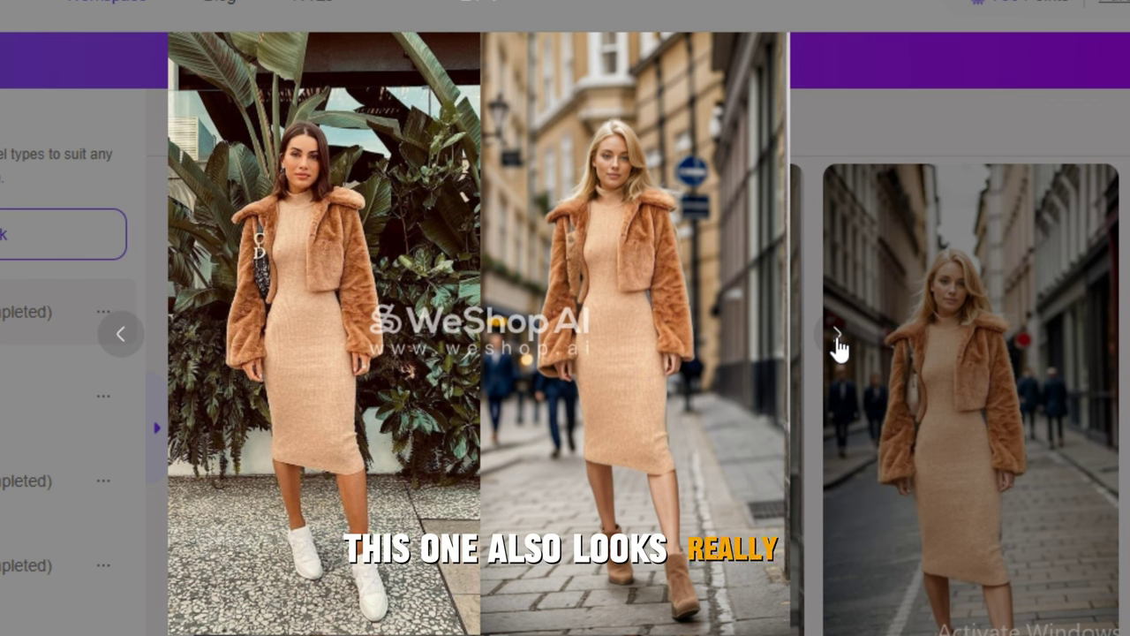
left_click(837, 341)
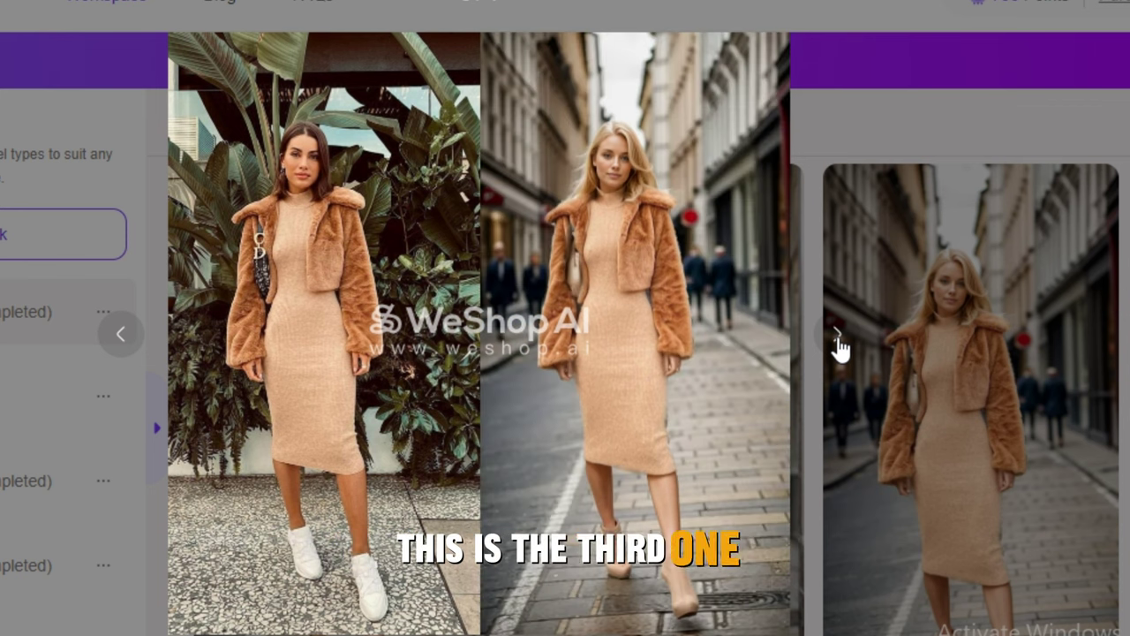
left_click(837, 338)
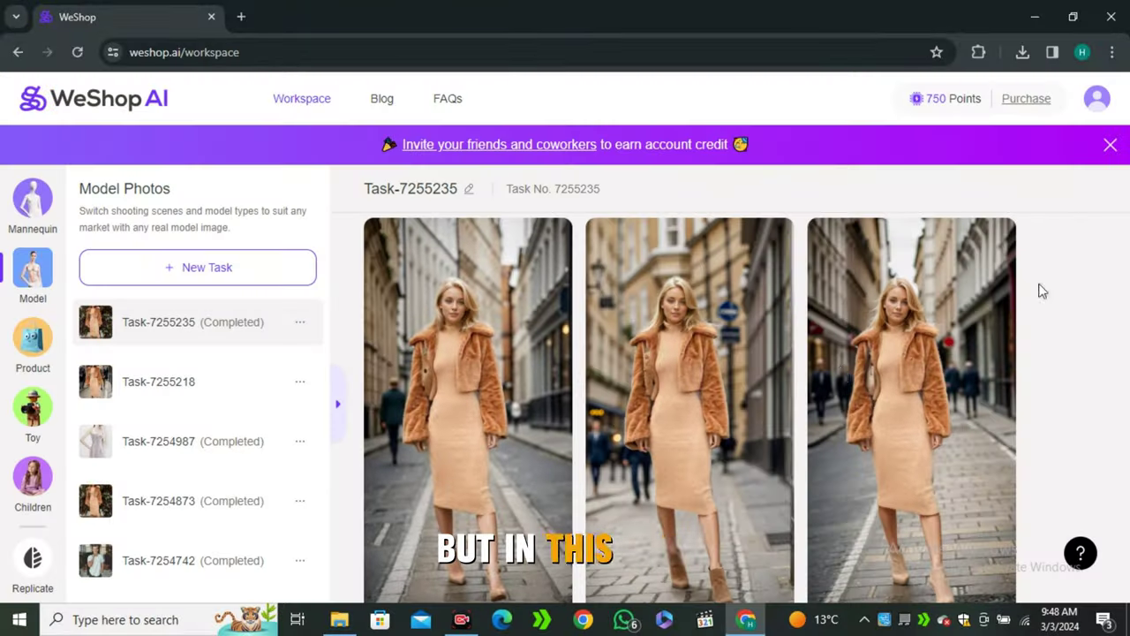
Step: Upload the navy wrap dress photo from Downloads and mask the dress in purple
scroll(759, 385, "down", 2)
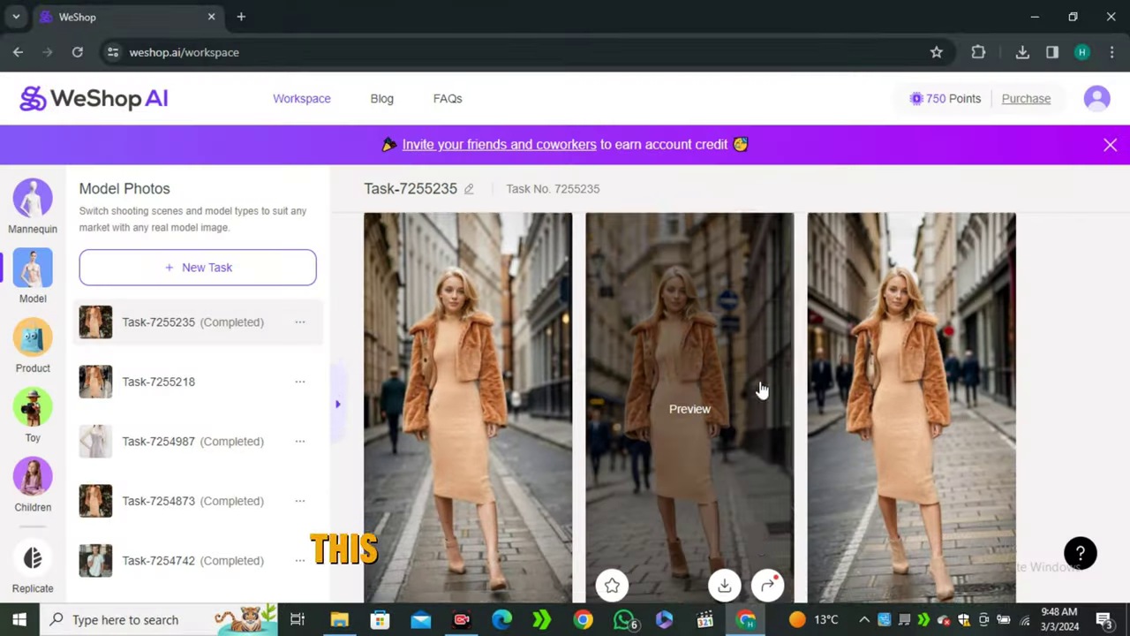
scroll(739, 389, "up", 2)
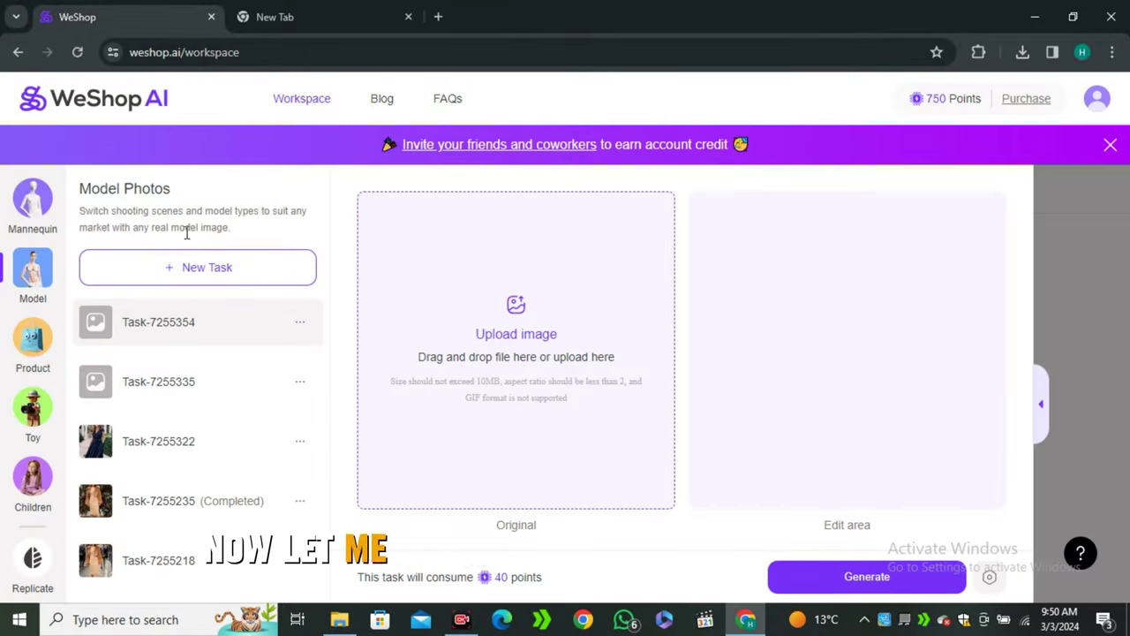
left_click(497, 315)
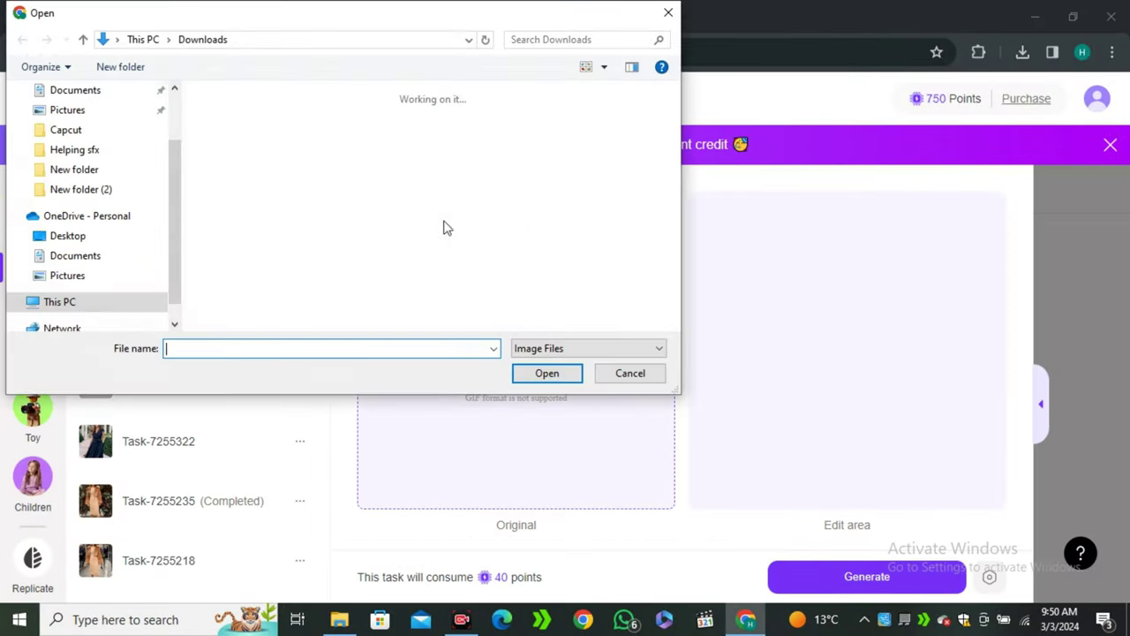
left_click(329, 148)
left_click(543, 373)
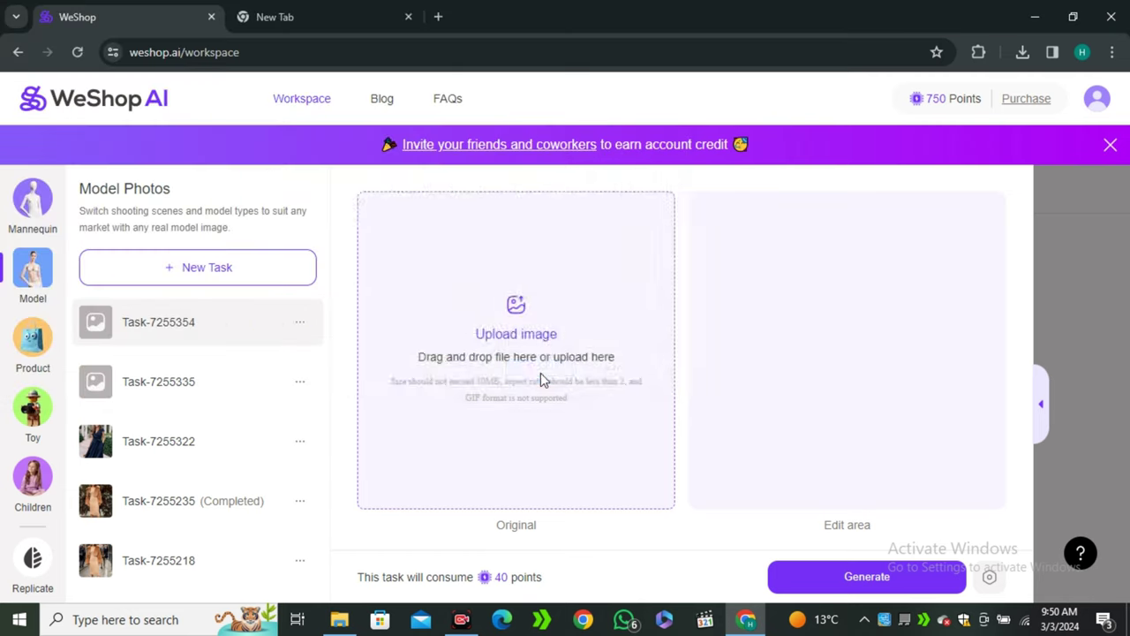
left_click(846, 477)
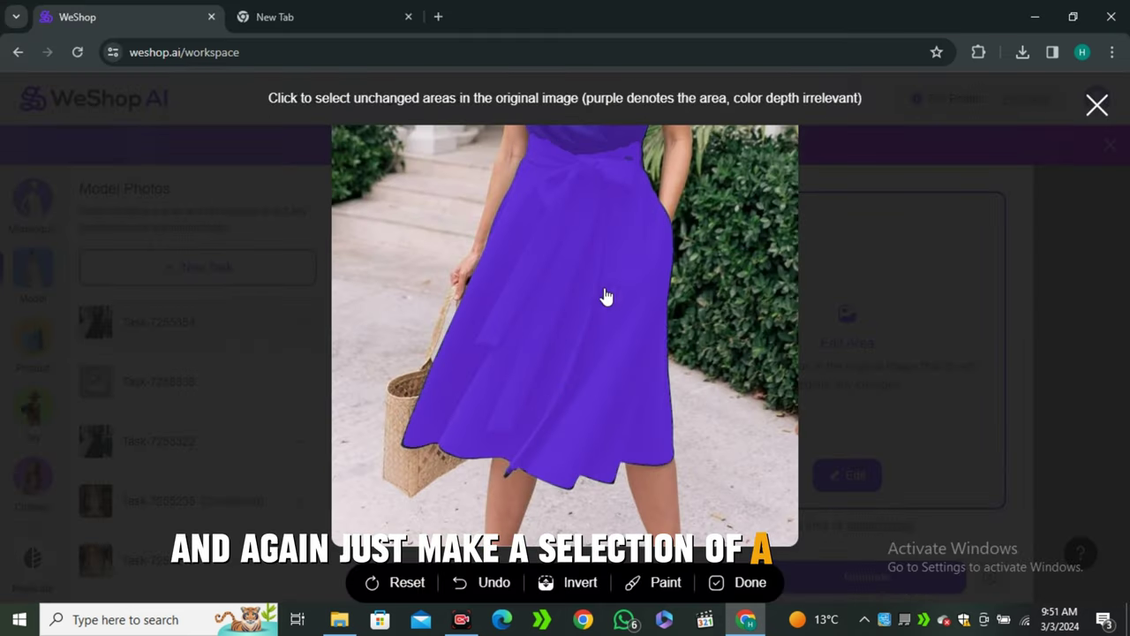
left_click(742, 582)
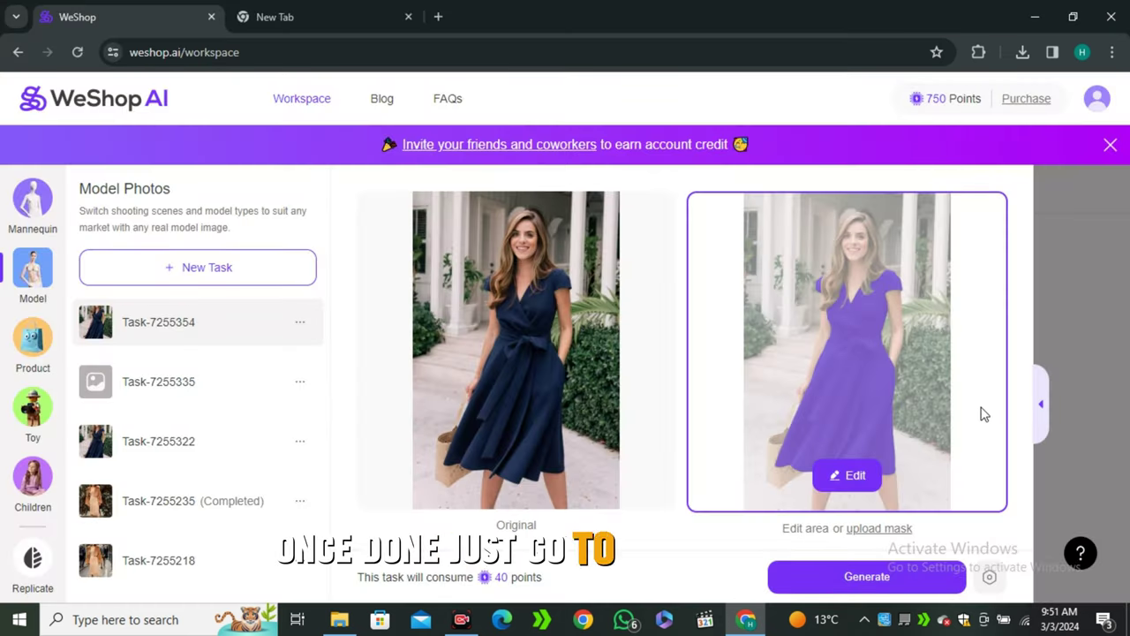
Step: Pick the Asian woman portrait from the model templates and the Cross Street location
scroll(570, 411, "down", 2)
left_click(571, 411)
scroll(661, 414, "down", 2)
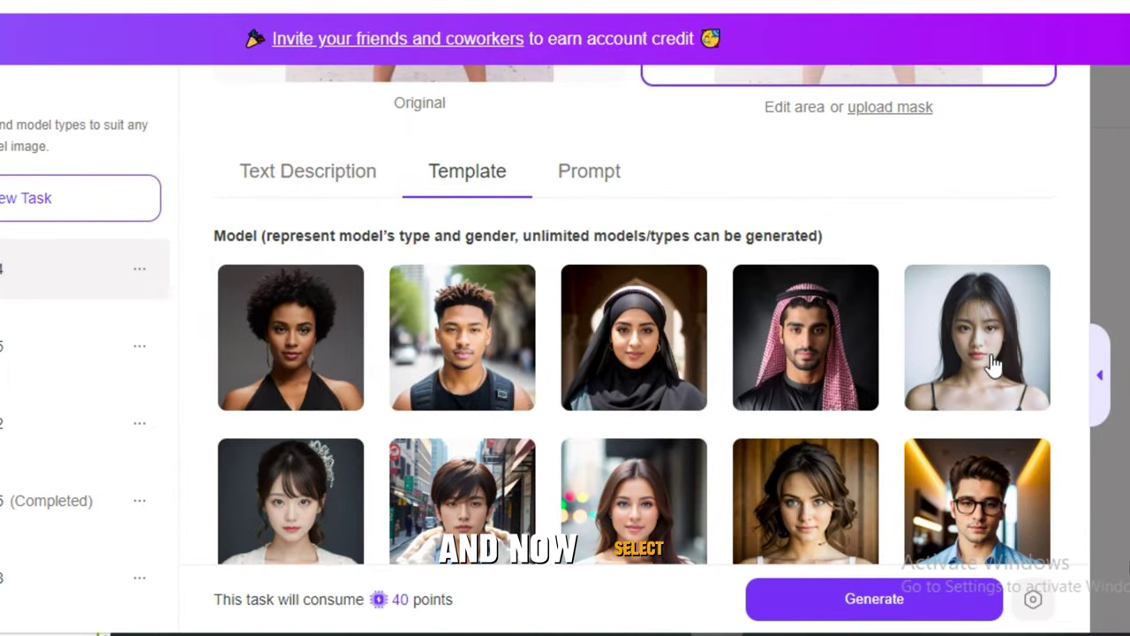
scroll(962, 367, "down", 3)
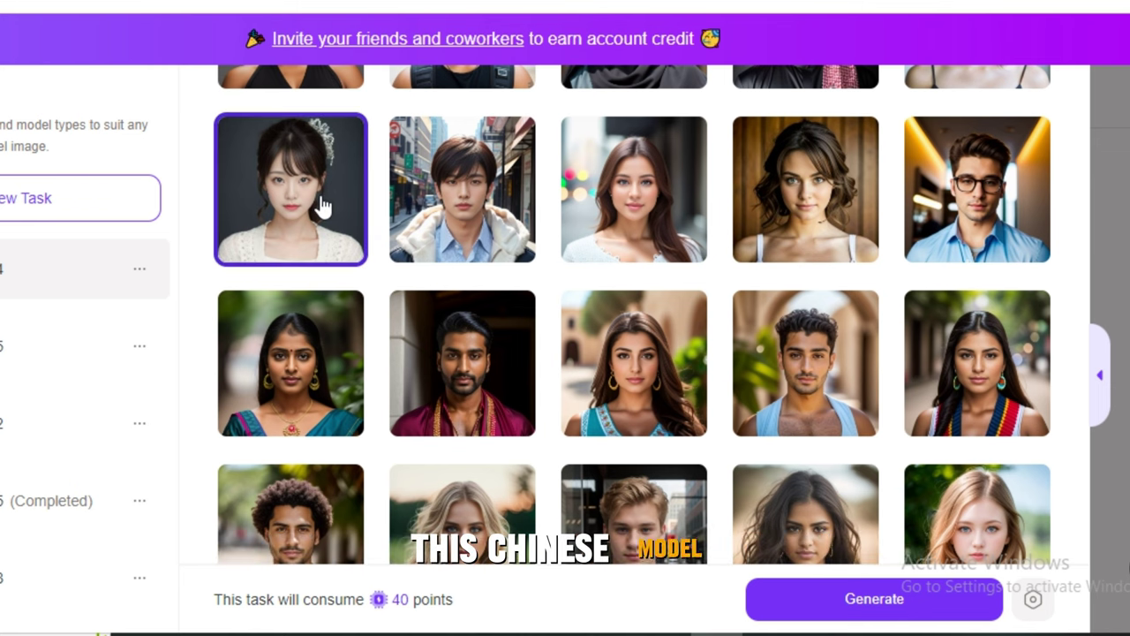
scroll(322, 204, "down", 10)
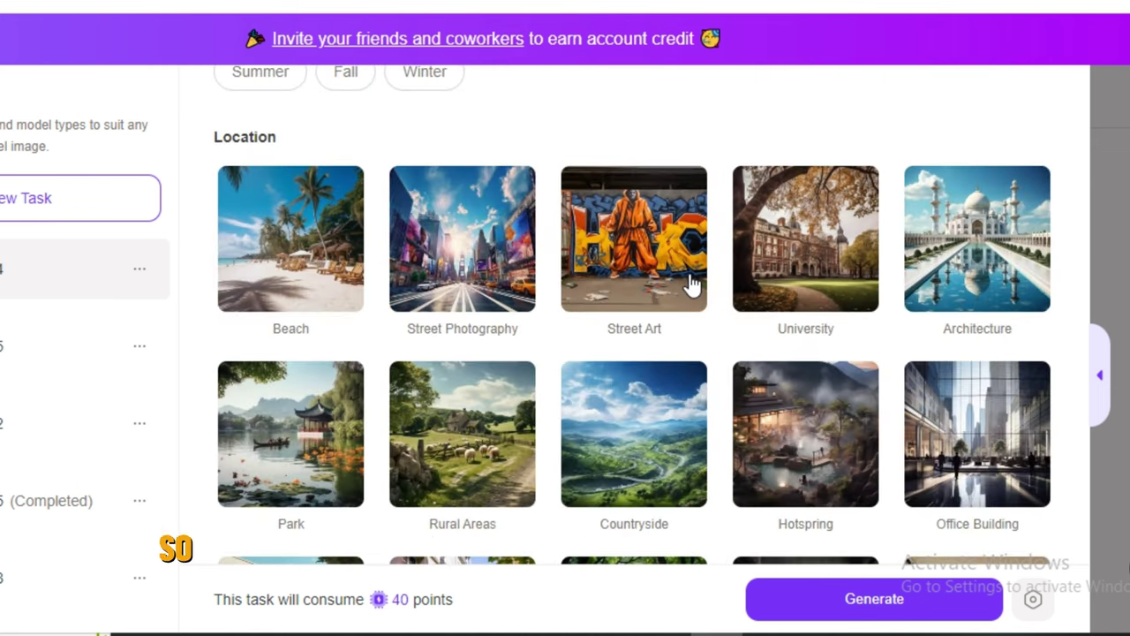
scroll(688, 283, "down", 10)
scroll(585, 298, "down", 2)
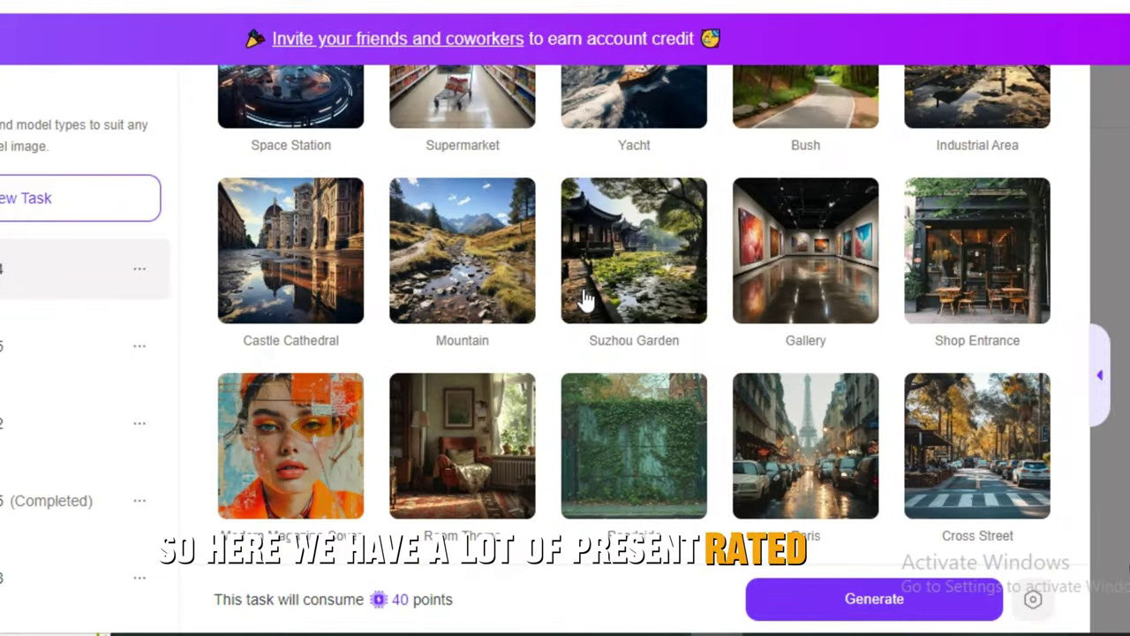
scroll(878, 344, "up", 3)
scroll(893, 347, "down", 2)
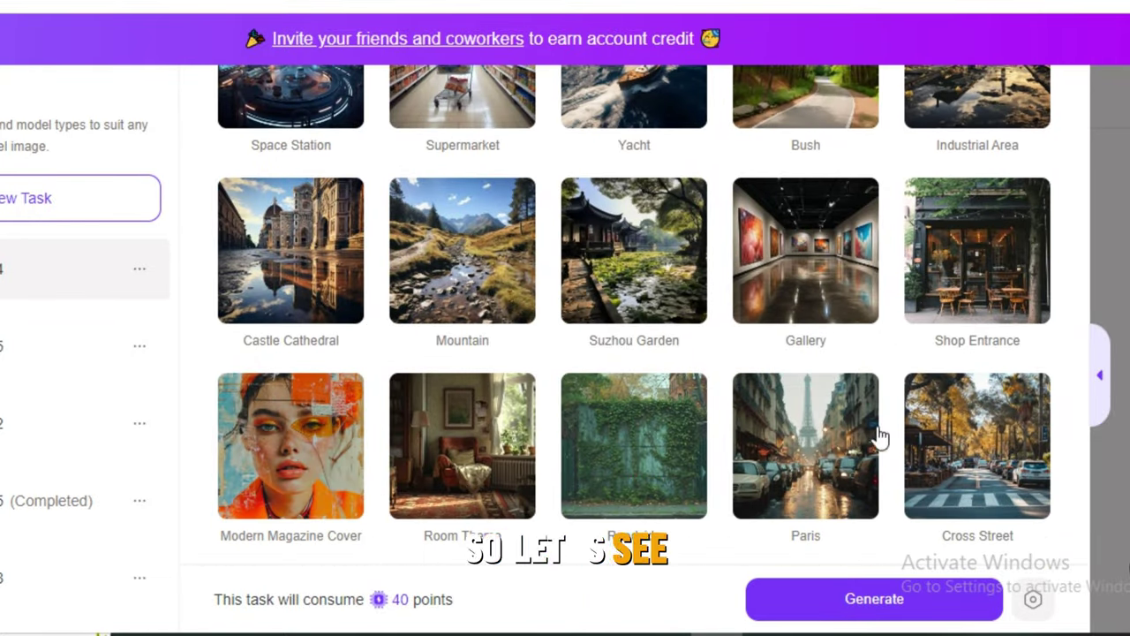
left_click(998, 468)
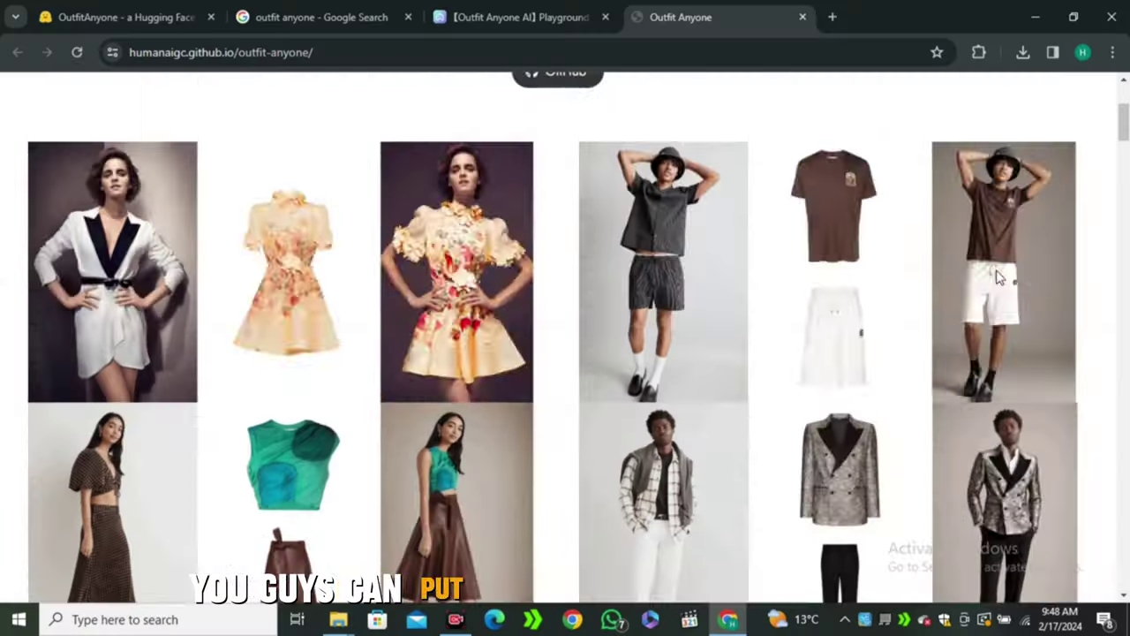
Step: Scroll through the Outfit Anyone page's example try-on outfit images
scroll(359, 266, "down", 4)
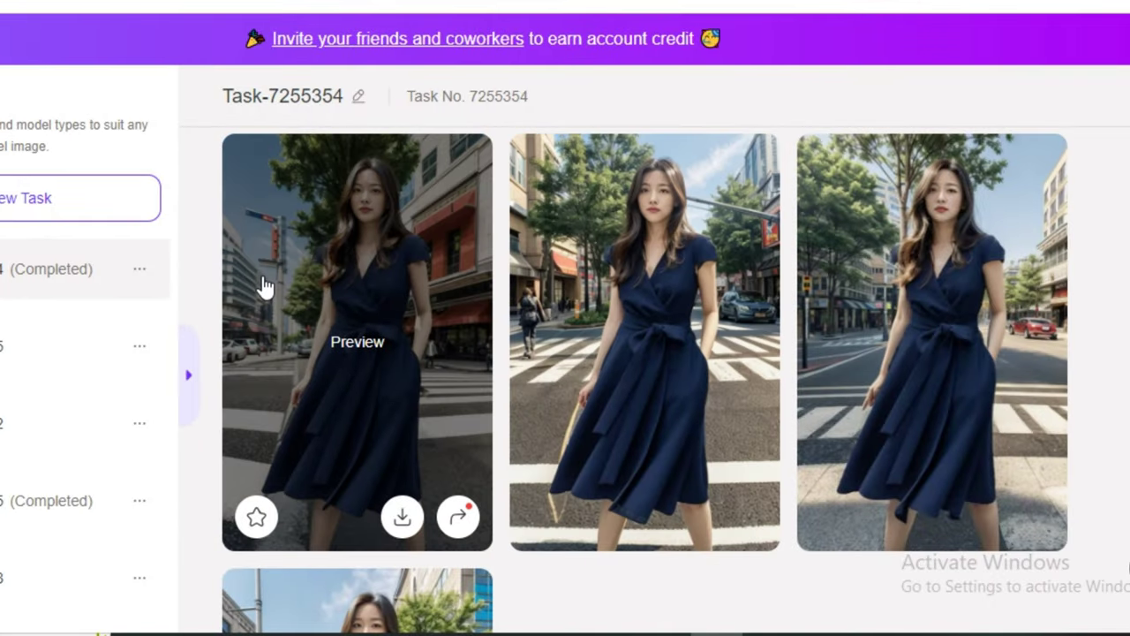
Step: Enlarge the first generated photo of the Asian model in the navy dress at the crosswalk
left_click(265, 287)
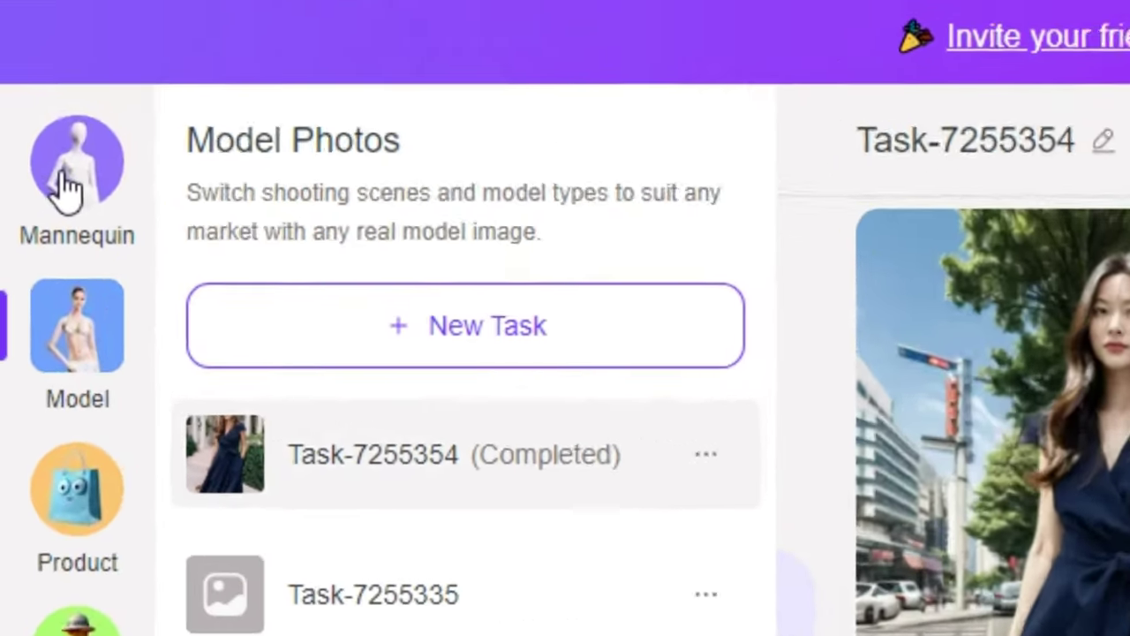
Step: Start a new Mannequin task and upload the gown image ab52942e2 piombo abito 05906
left_click(49, 201)
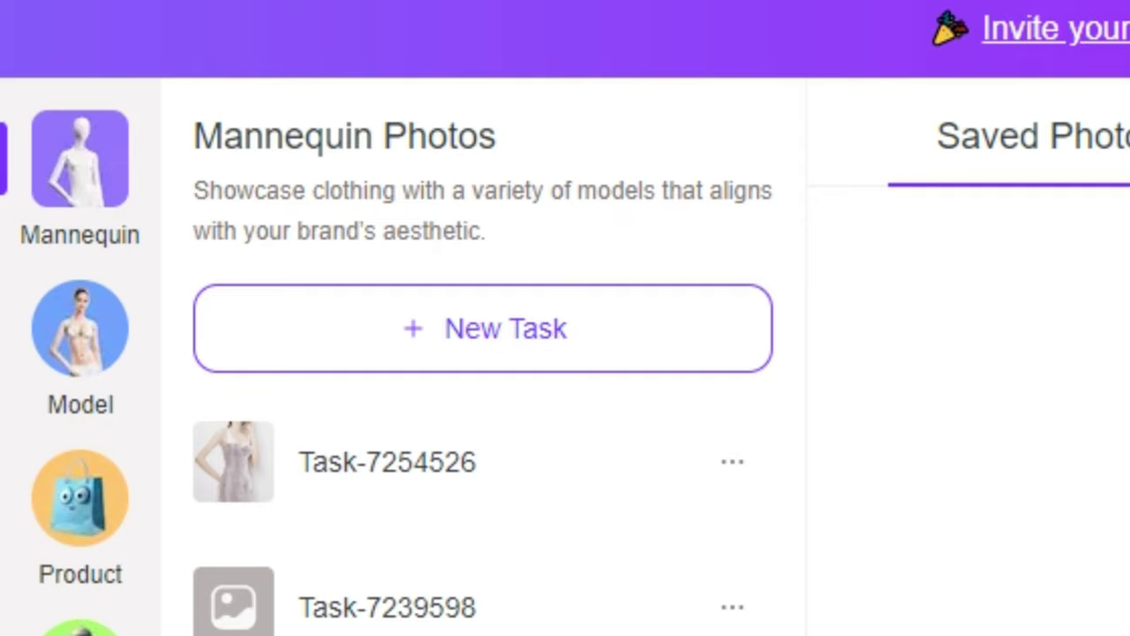
left_click(515, 347)
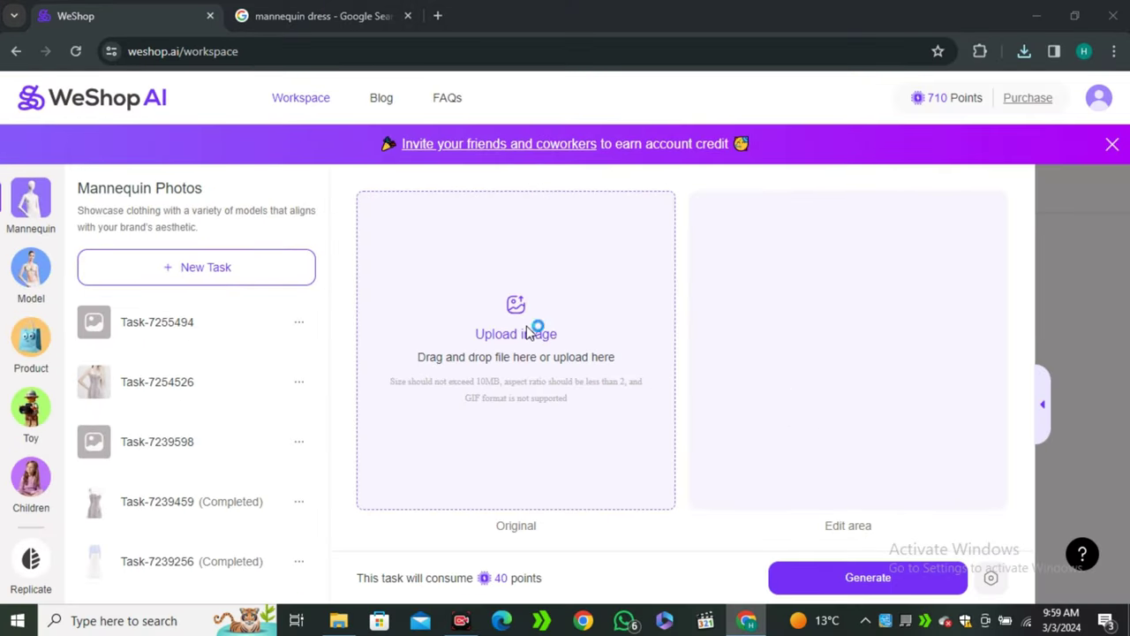
left_click(538, 328)
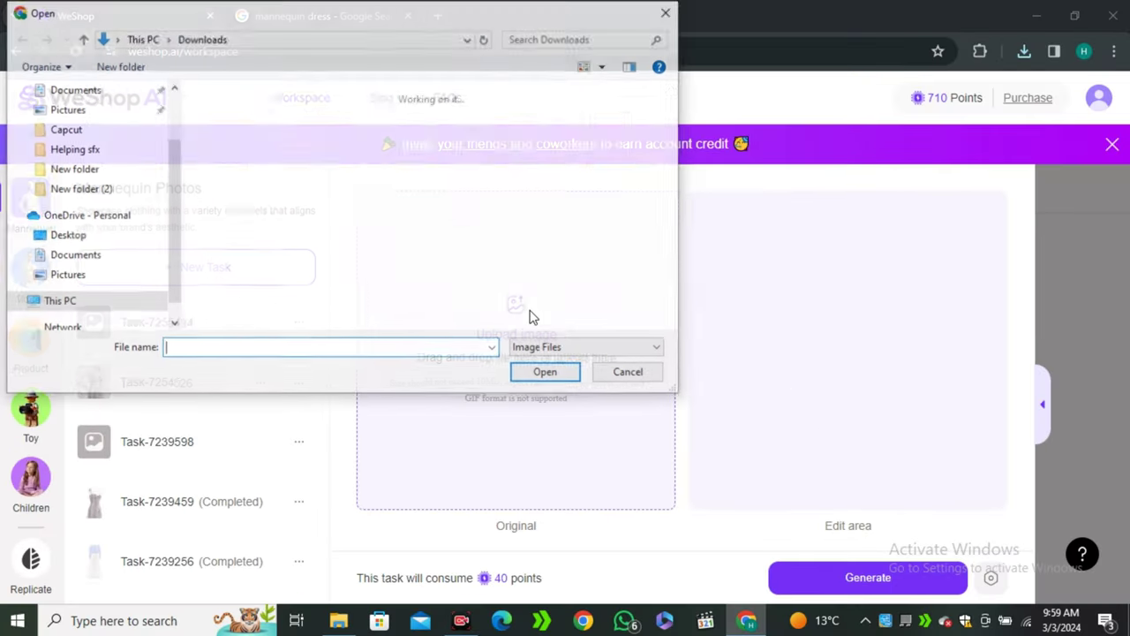
scroll(382, 240, "down", 10)
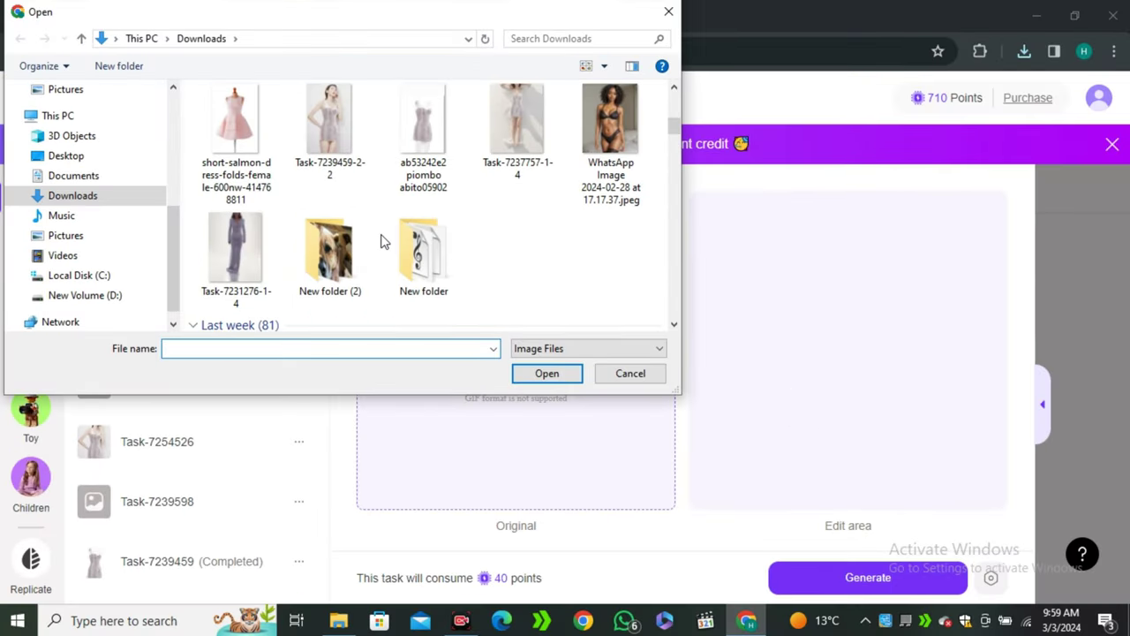
scroll(380, 221, "up", 1)
scroll(365, 244, "down", 1)
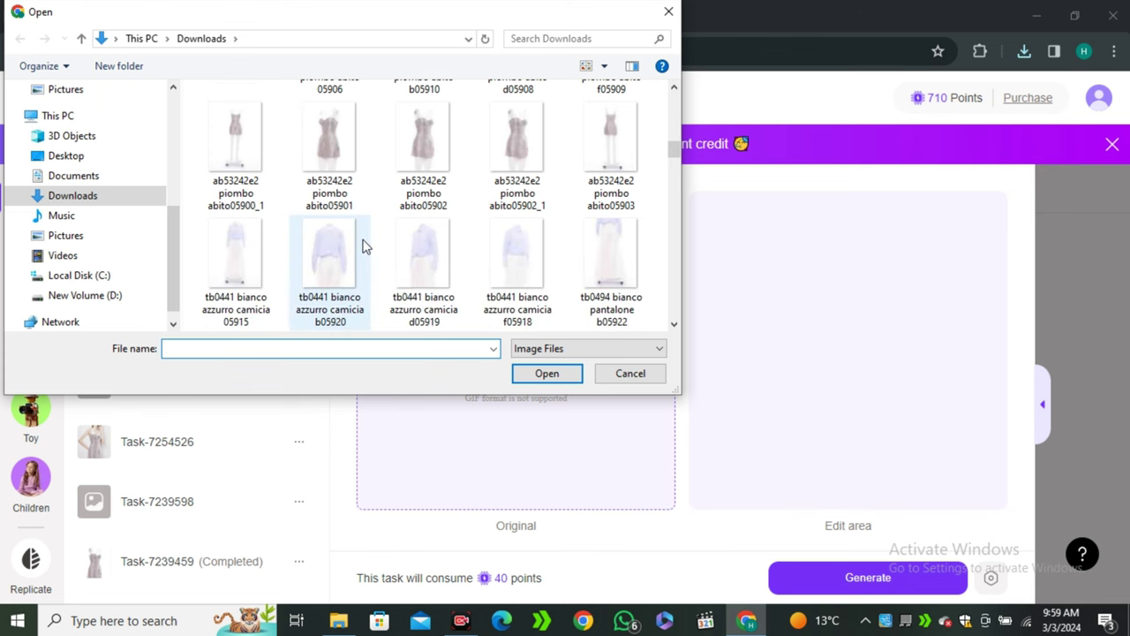
scroll(365, 245, "up", 1)
left_click(326, 119)
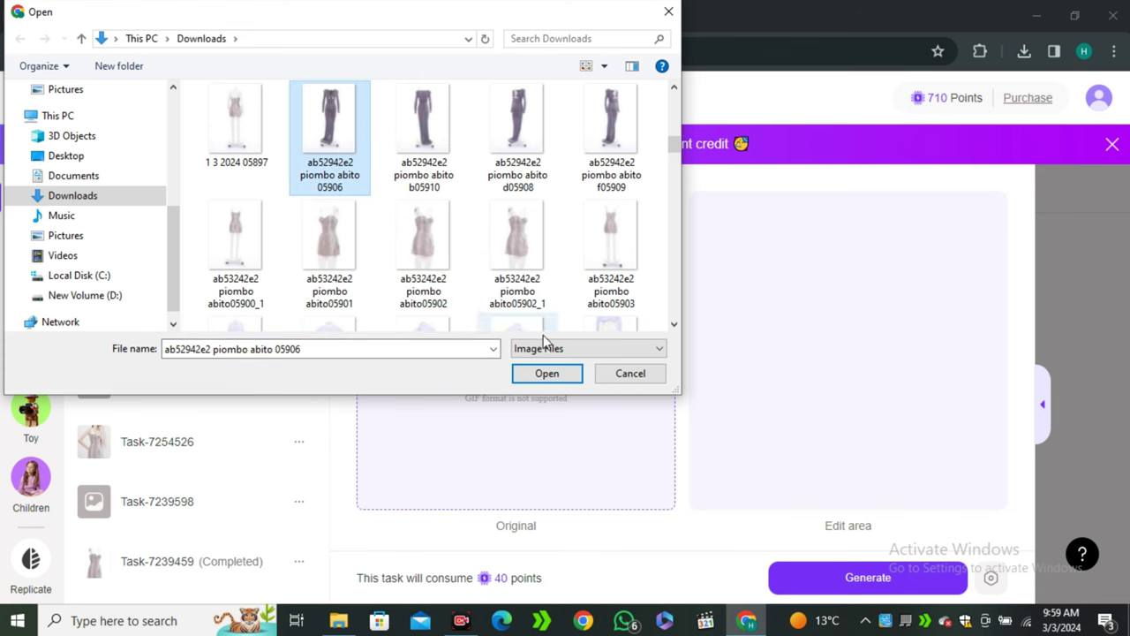
left_click(546, 373)
Step: Mask the gown's skirt, both bodice sides and both sleeves as the keep area
left_click(585, 381)
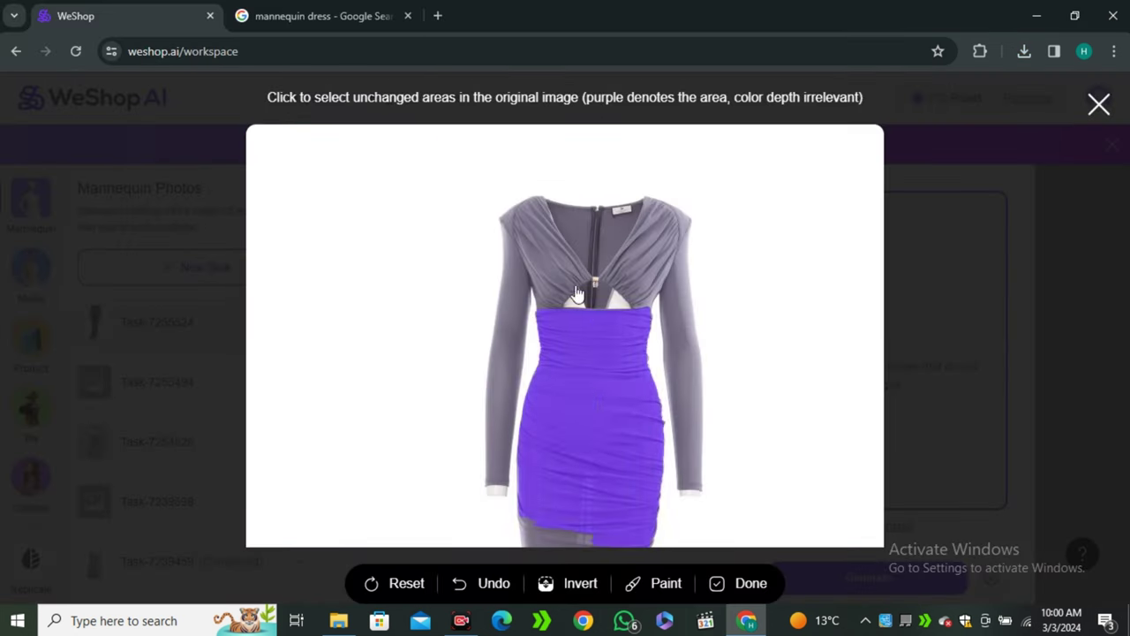
left_click(552, 277)
left_click(655, 259)
left_click(501, 371)
left_click(694, 378)
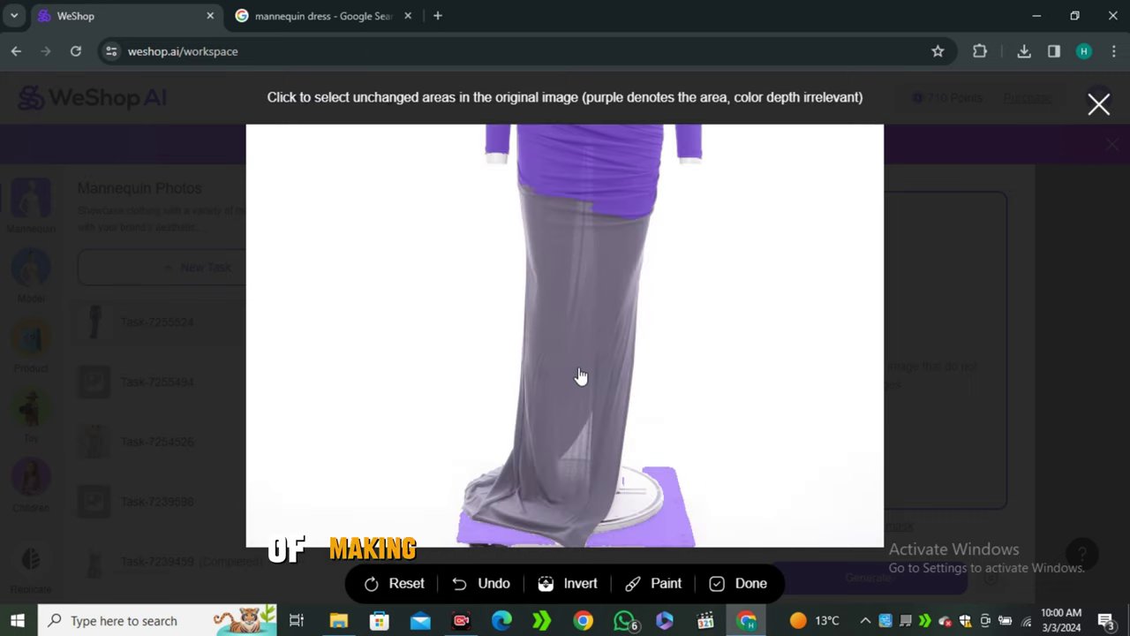
left_click(570, 291)
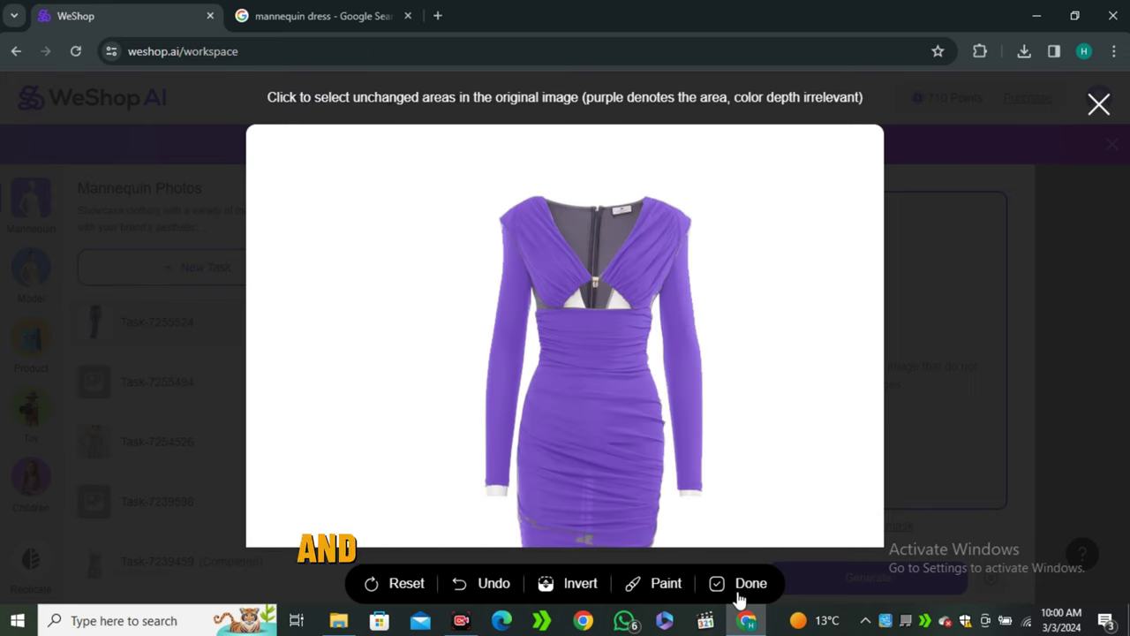
left_click(746, 583)
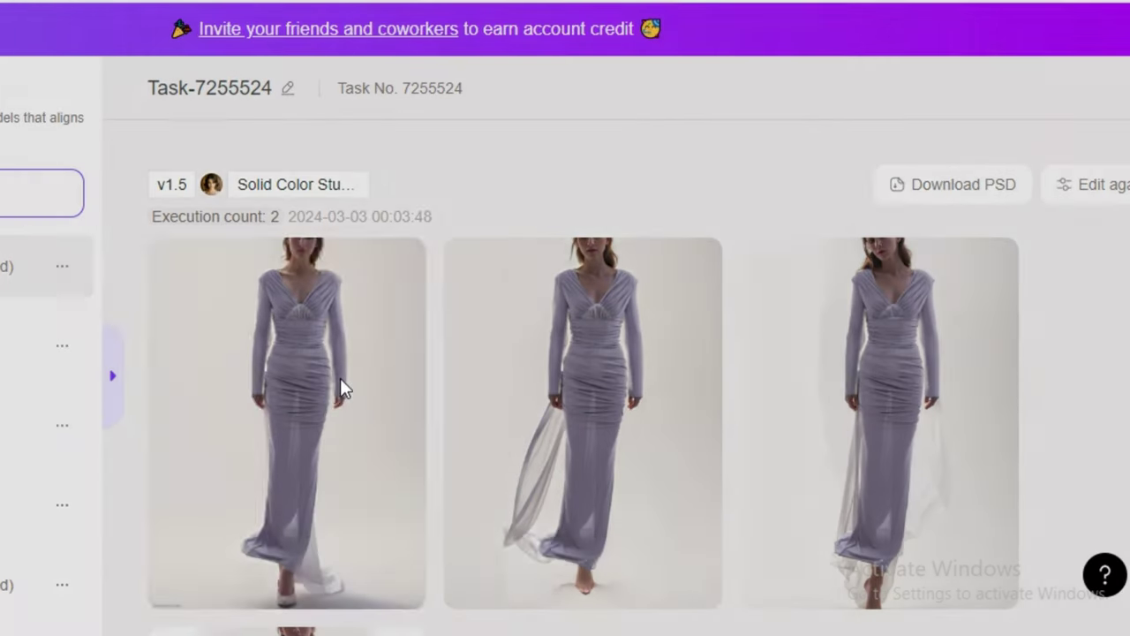
Step: Open the first result beside the mannequin original, then step through results 2/4 to 4/4
left_click(343, 389)
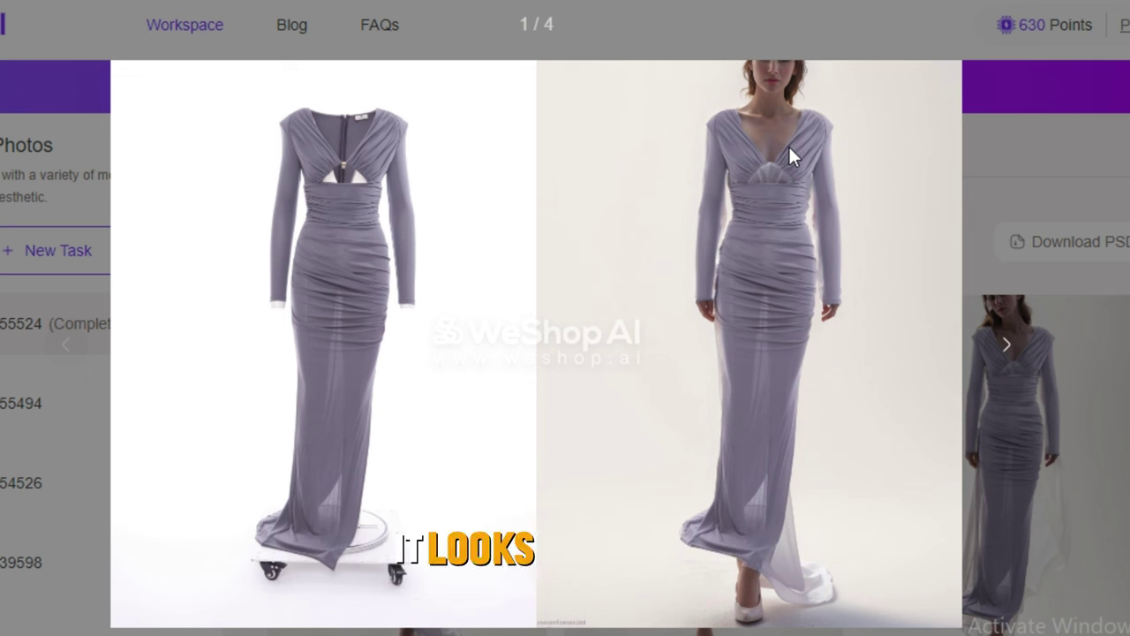
left_click(1009, 350)
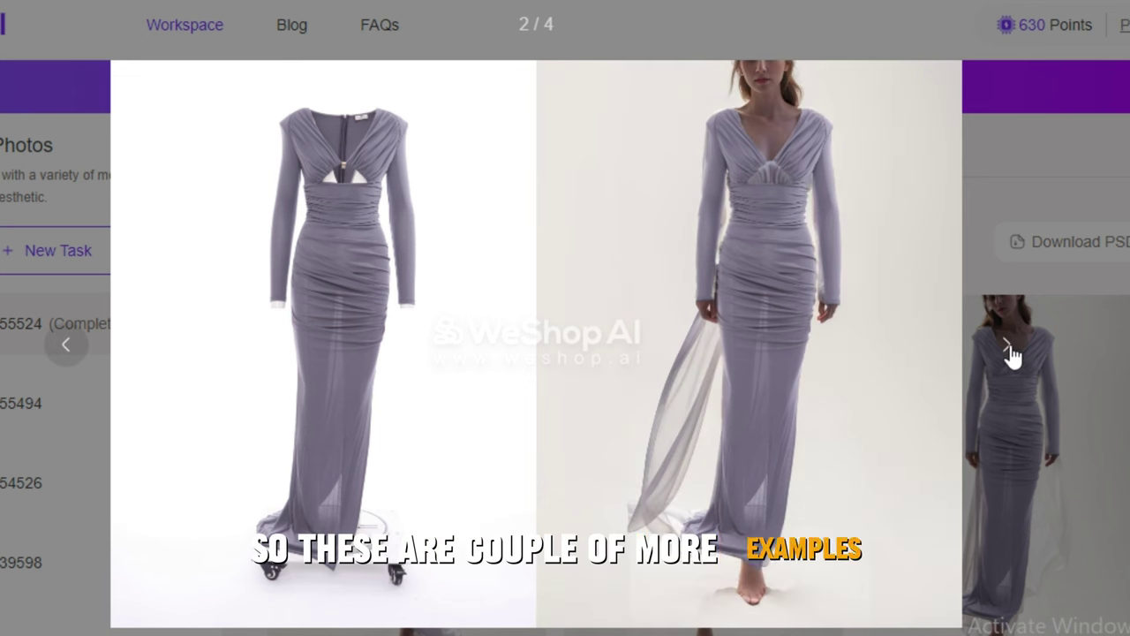
left_click(1010, 350)
left_click(1009, 346)
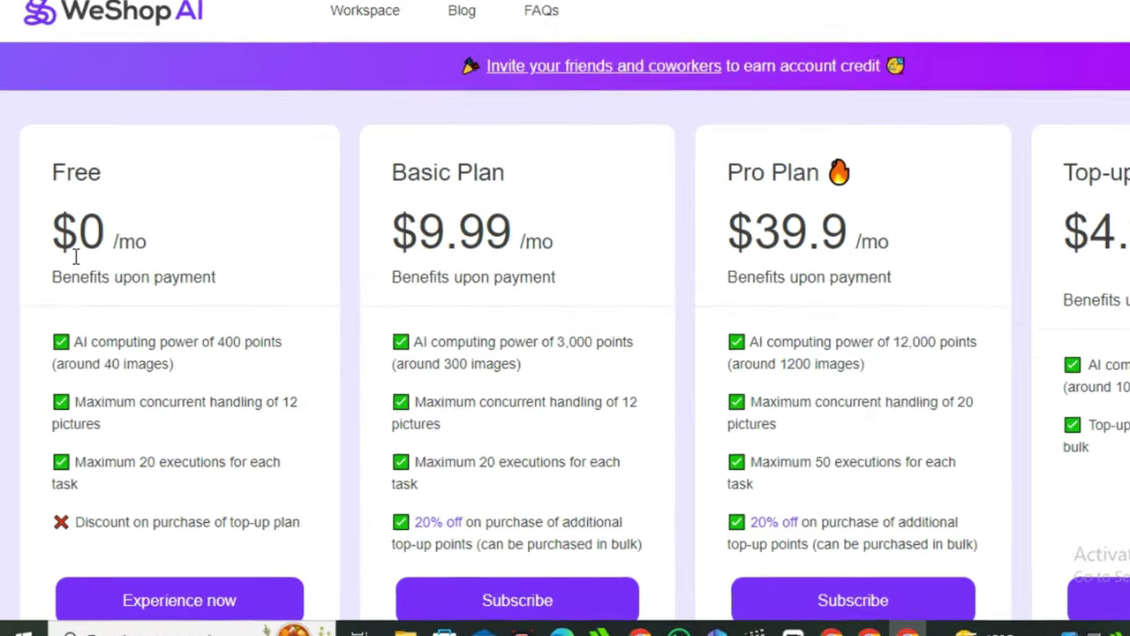
left_click_drag(164, 372, 224, 371)
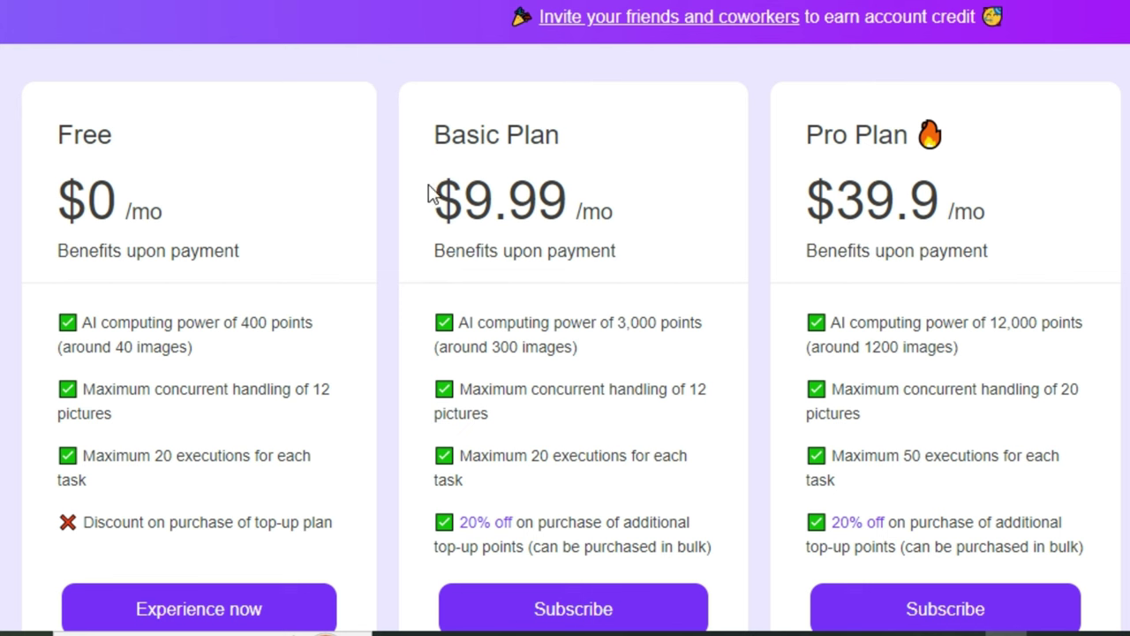
left_click_drag(432, 194, 645, 204)
left_click(678, 206)
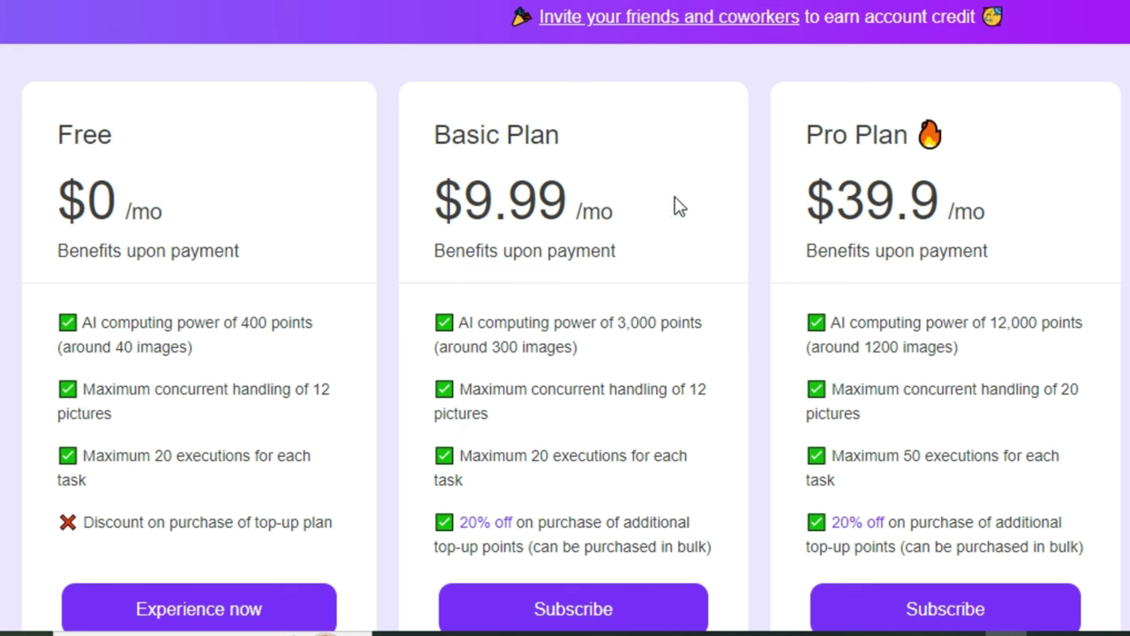